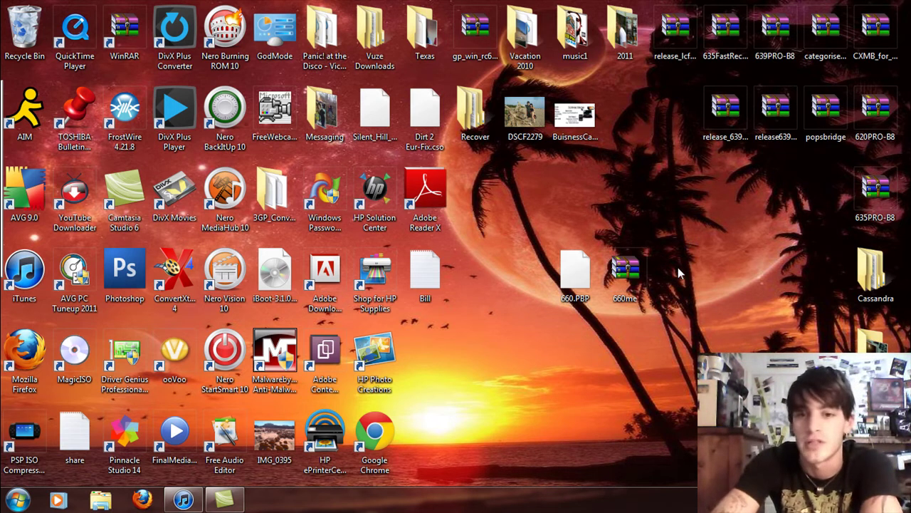
# - Open the 660me archive from the desktop and dismiss the licence purchase reminder
pyautogui.moveTo(678, 267); pyautogui.dragTo(744, 285)
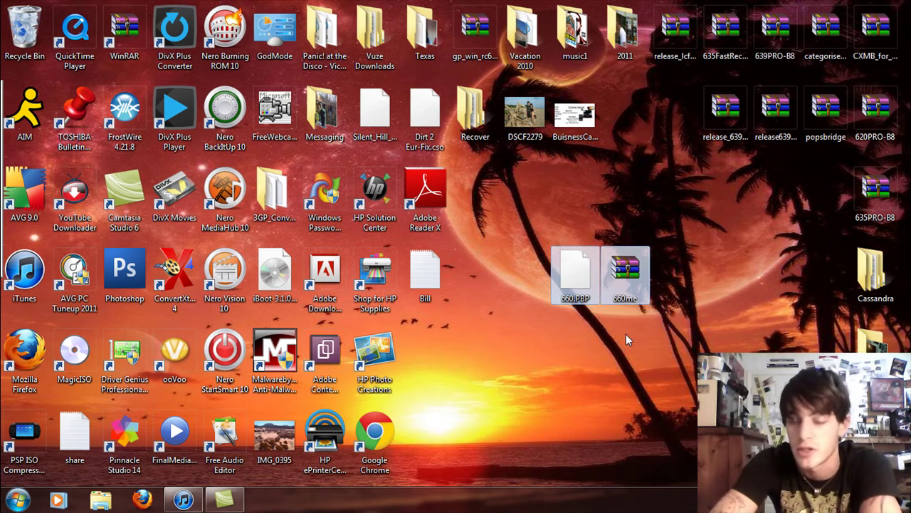
pyautogui.click(630, 281)
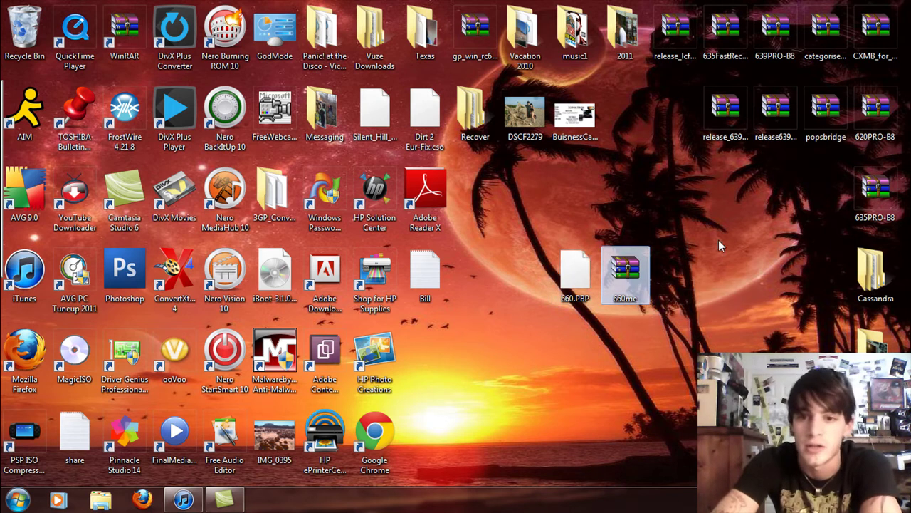
pyautogui.doubleClick(627, 266)
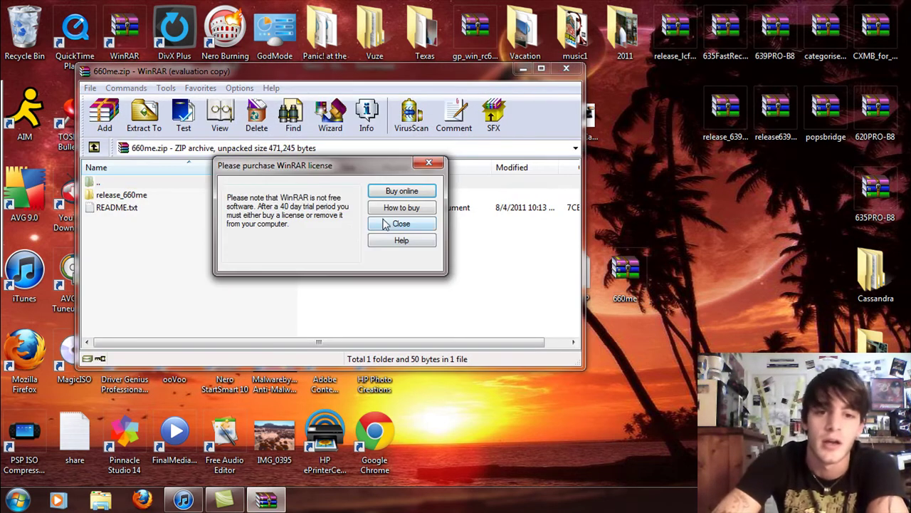
pyautogui.click(386, 223)
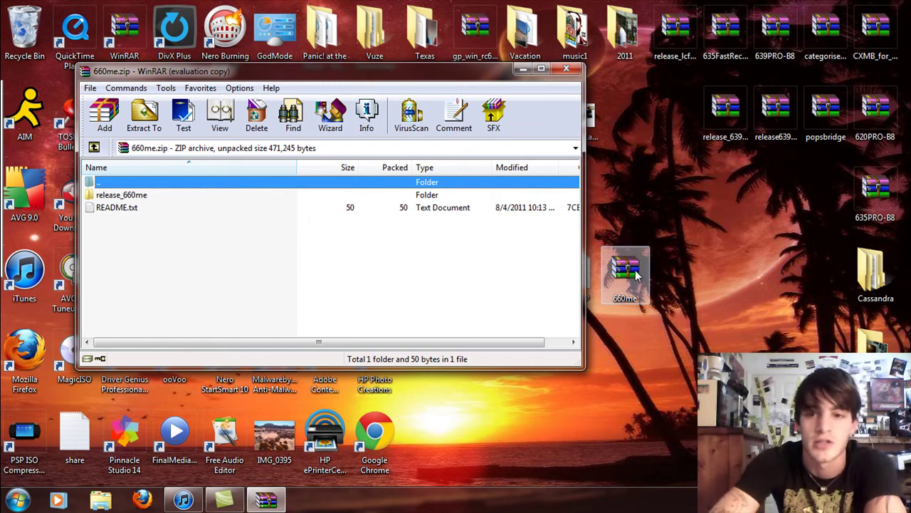
# - Open the release_660me folder inside the 660me.zip archive
pyautogui.rightClick(635, 271)
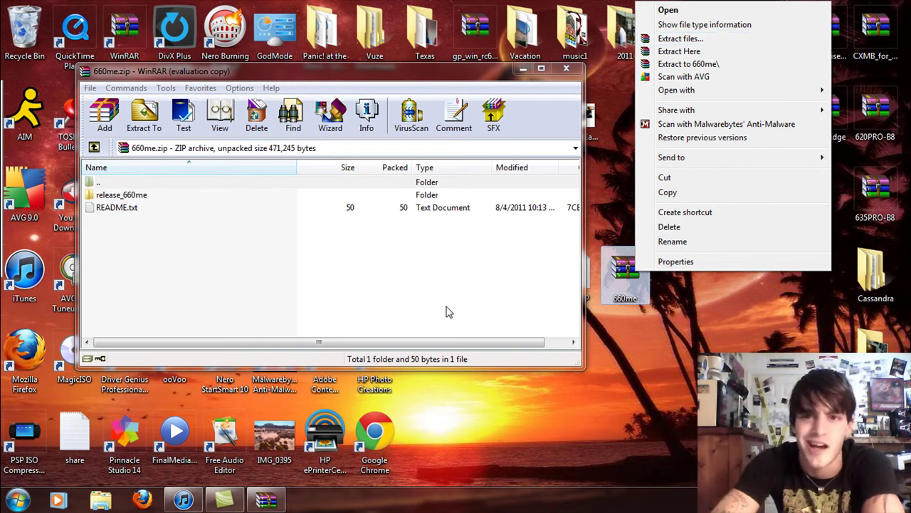
pyautogui.click(152, 206)
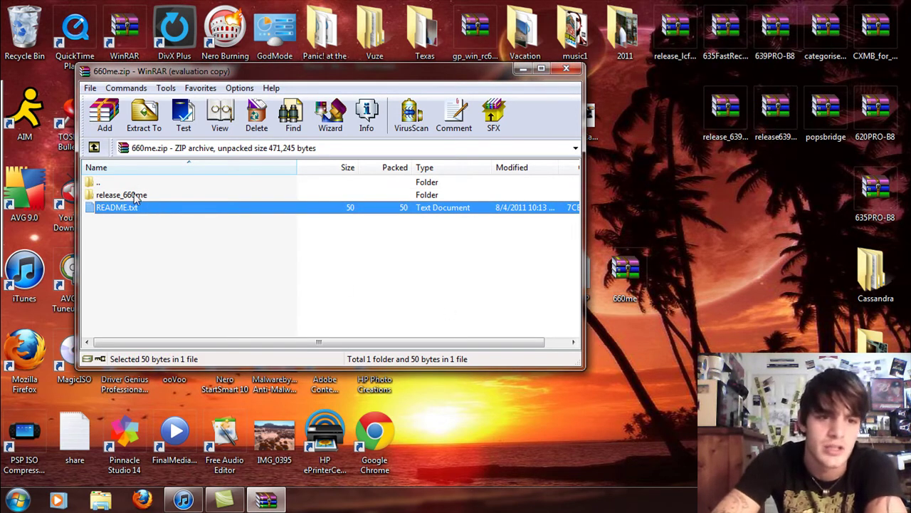
pyautogui.doubleClick(145, 199)
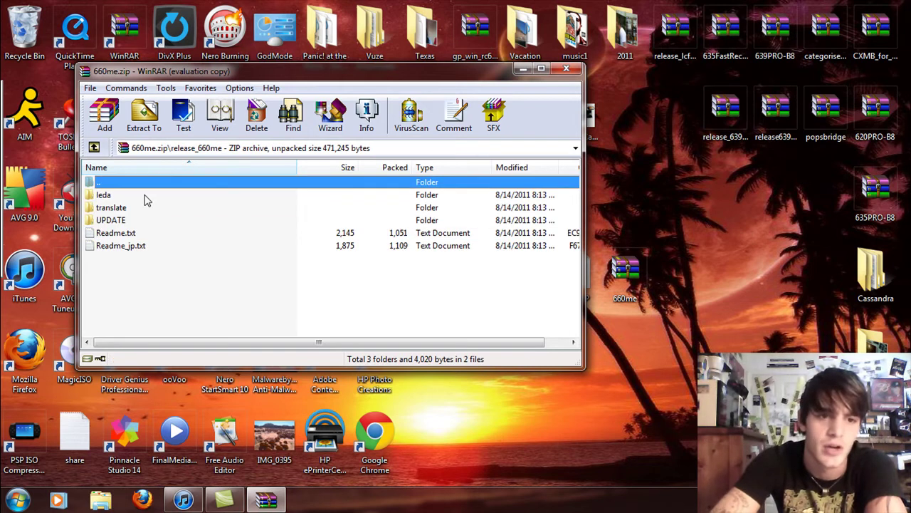
# - Check the contents of the UPDATE folder and read the installation instructions in Readme.txt inside release_660me
pyautogui.doubleClick(114, 220)
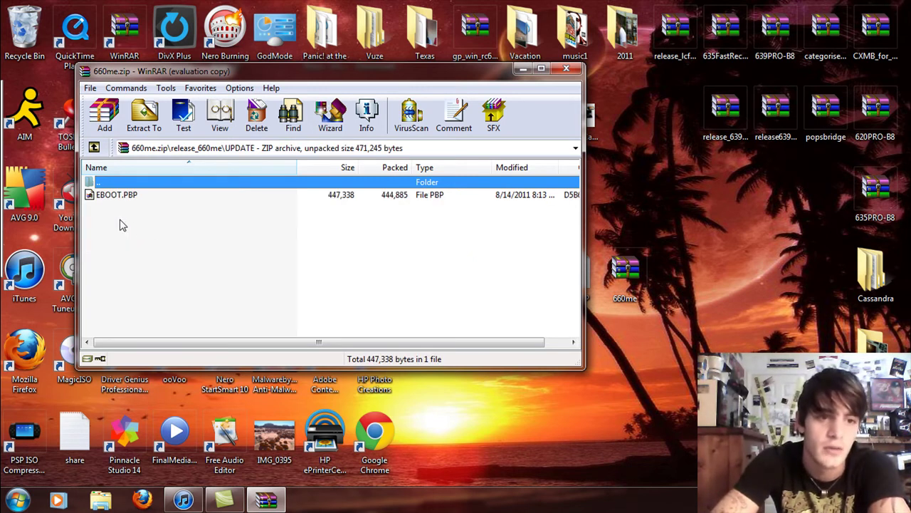
pyautogui.click(94, 147)
pyautogui.click(117, 234)
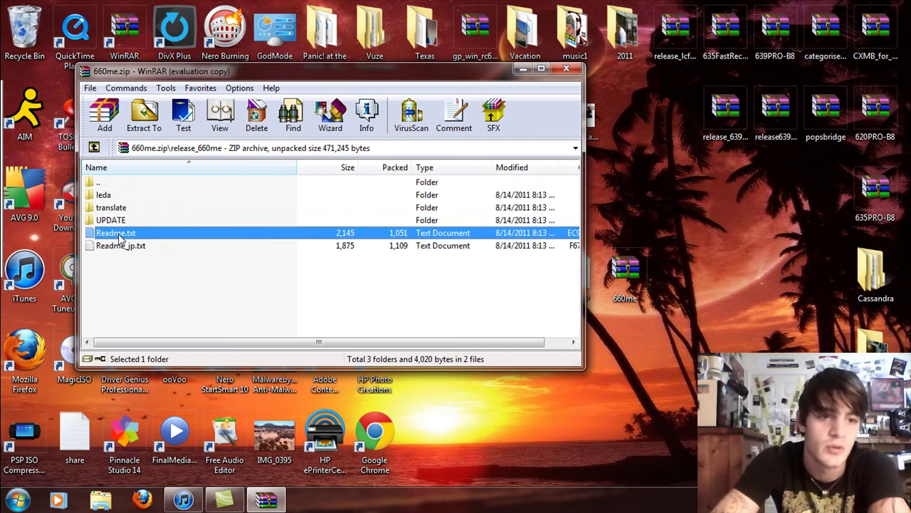
pyautogui.doubleClick(120, 234)
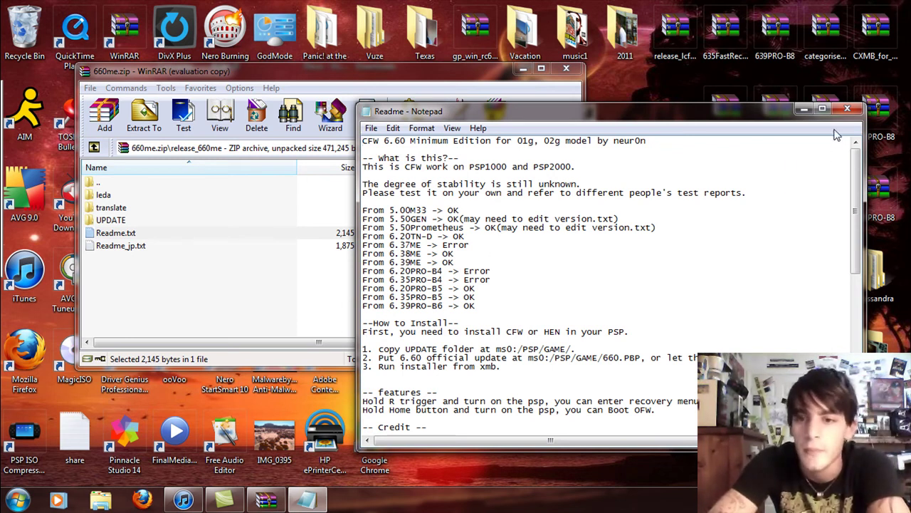
pyautogui.click(847, 110)
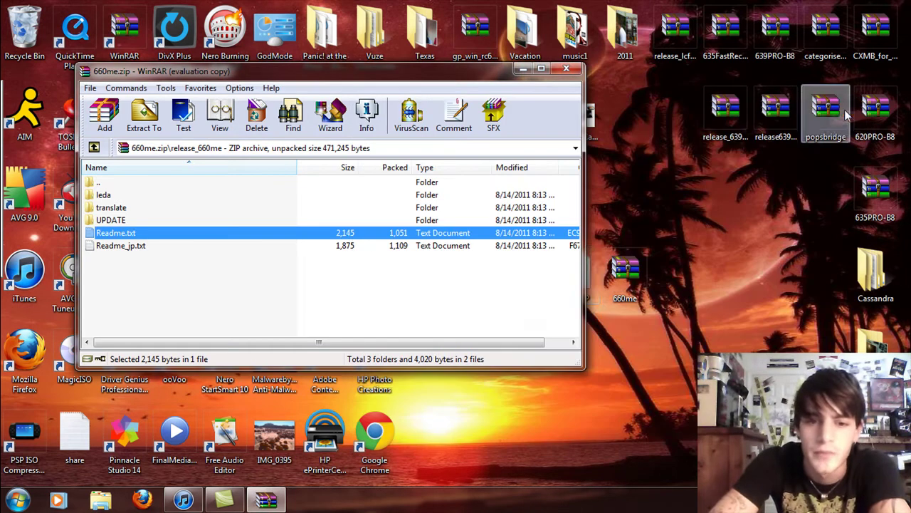
# - Continue without scanning Removable Disk (K:) for problems
pyautogui.click(404, 301)
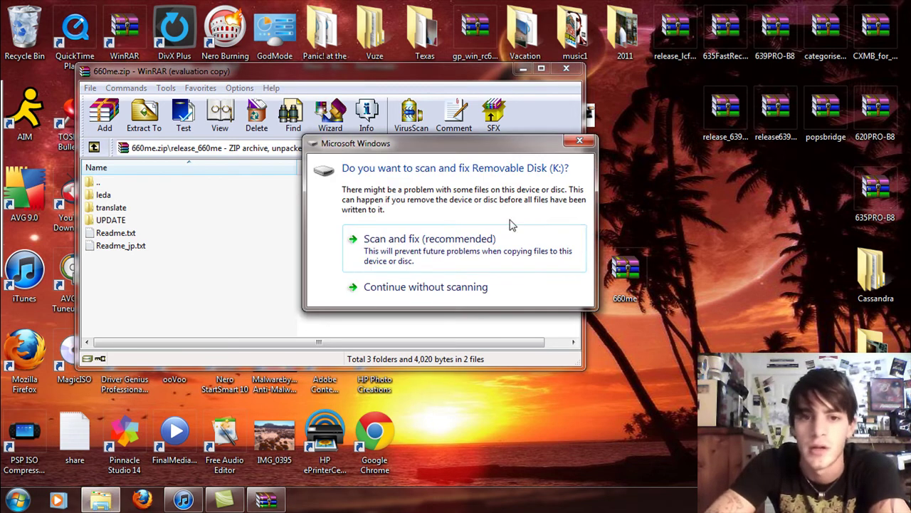
pyautogui.click(437, 287)
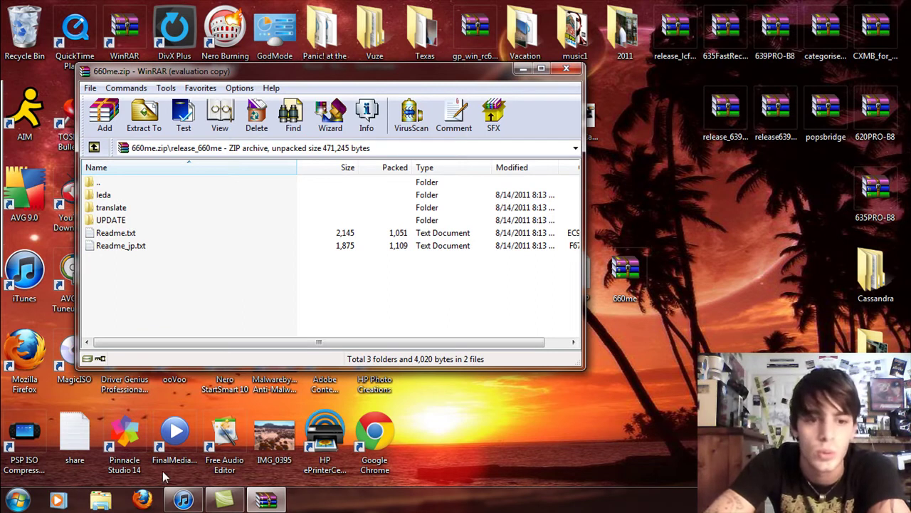
pyautogui.click(107, 500)
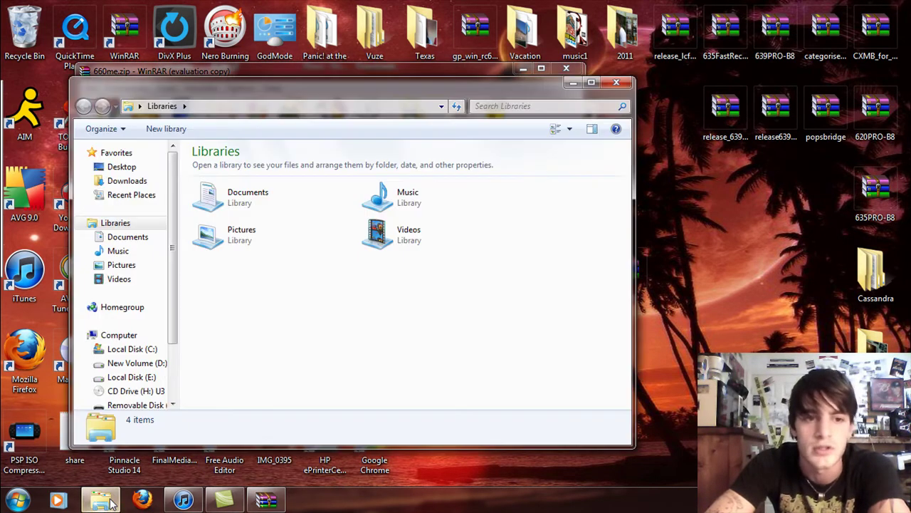
pyautogui.scroll(-2, 175, 326)
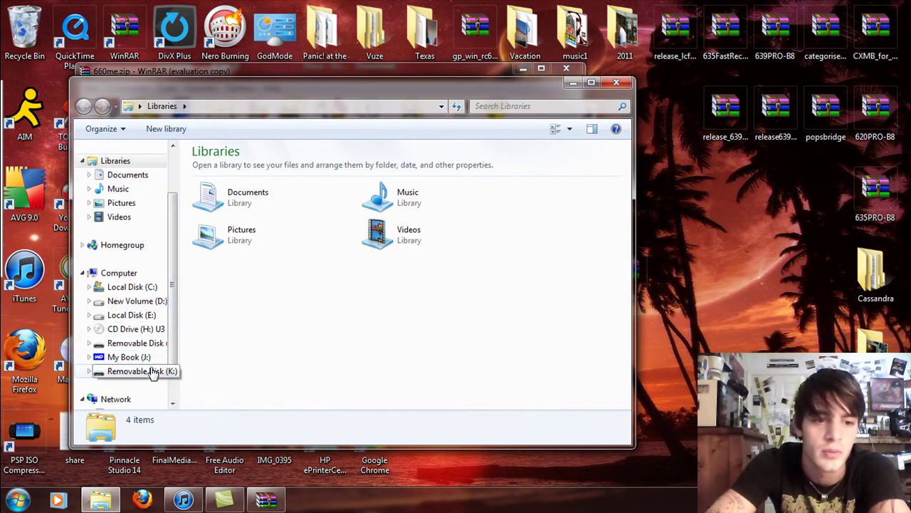
pyautogui.click(142, 371)
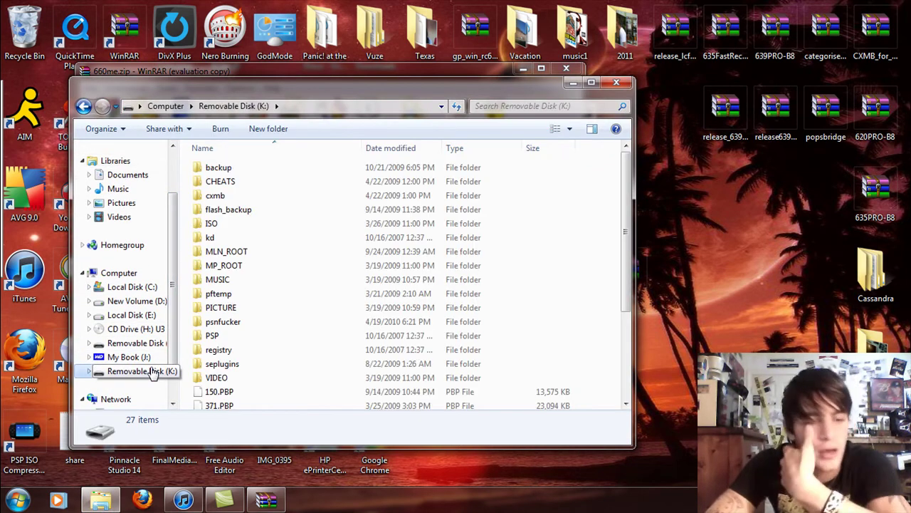
pyautogui.click(617, 82)
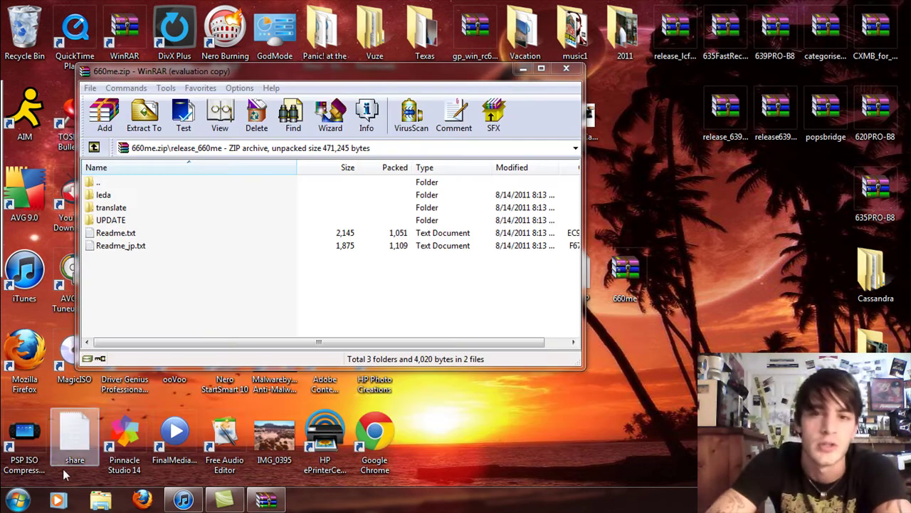
# - Open Removable Disk (K:) from the Computer window
pyautogui.click(19, 499)
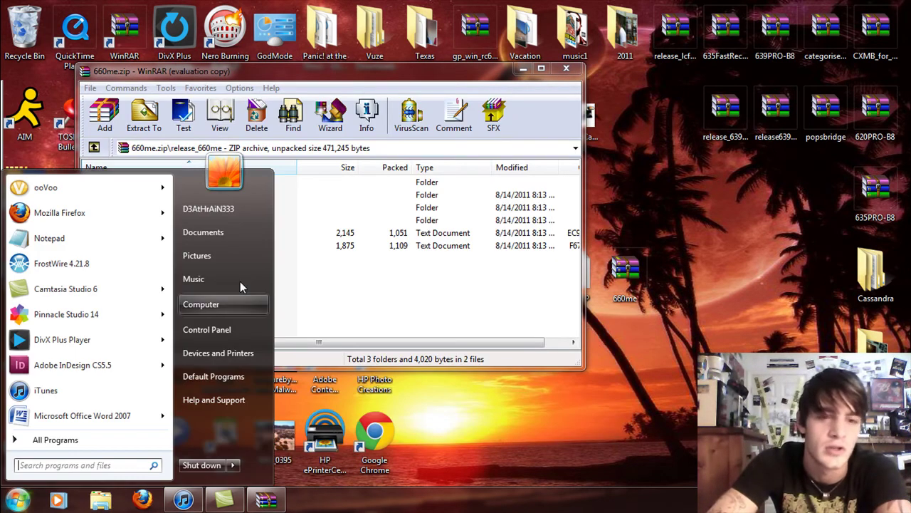
pyautogui.click(212, 308)
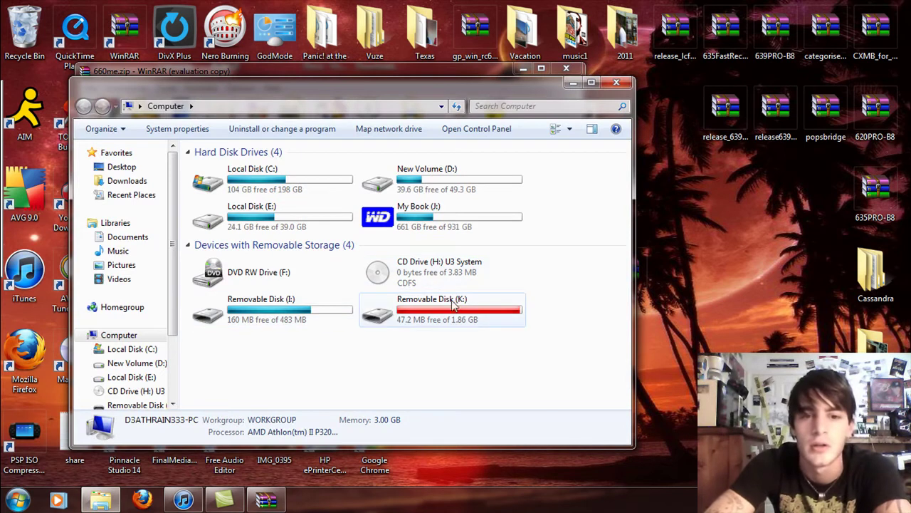
pyautogui.doubleClick(456, 311)
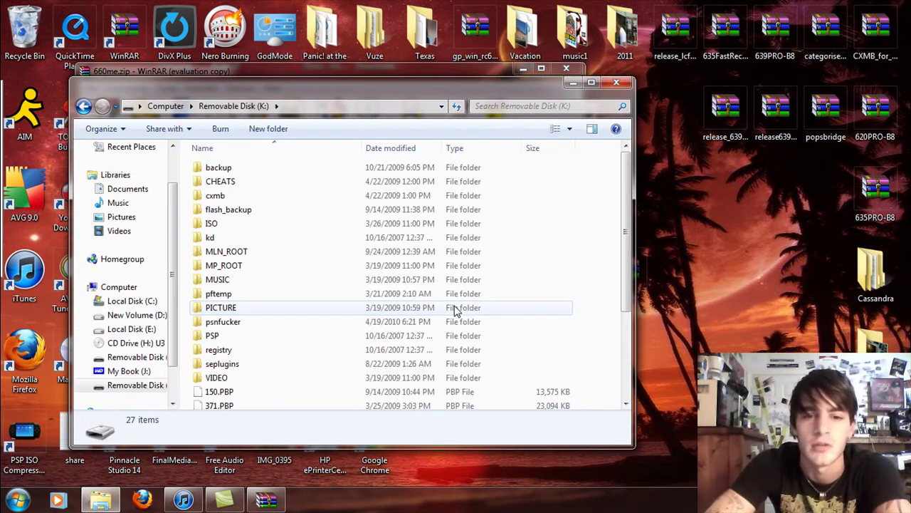
# - Permanently delete the TRON Legacy video from the VIDEO folder and return to the root of Removable Disk (K:)
pyautogui.doubleClick(234, 380)
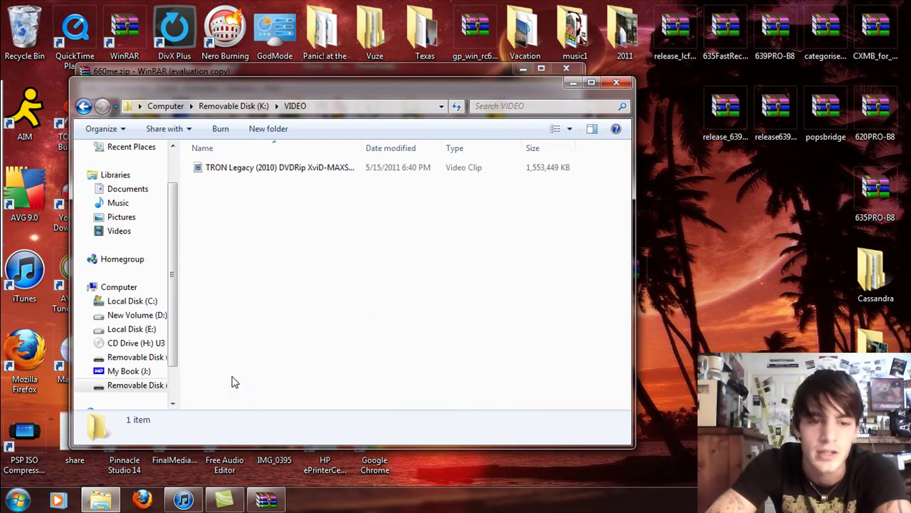
pyautogui.click(280, 173)
pyautogui.press('Delete')
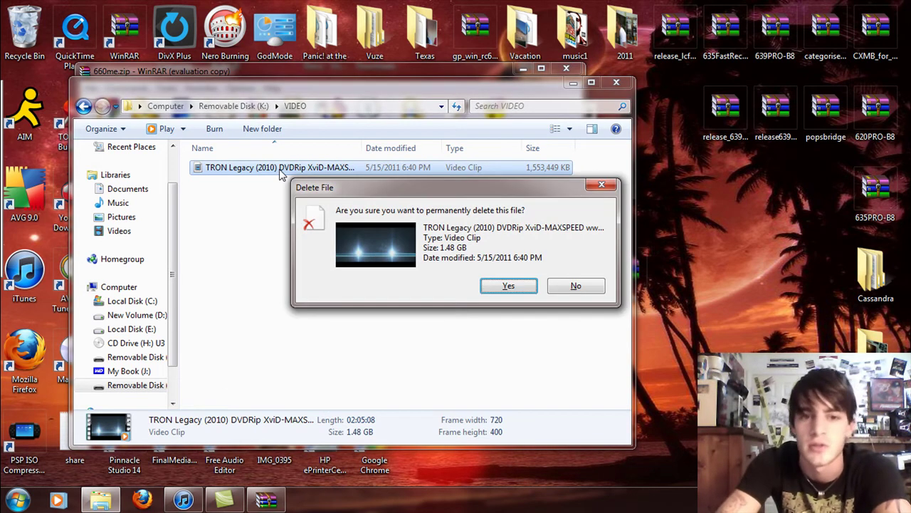
pyautogui.press('Return')
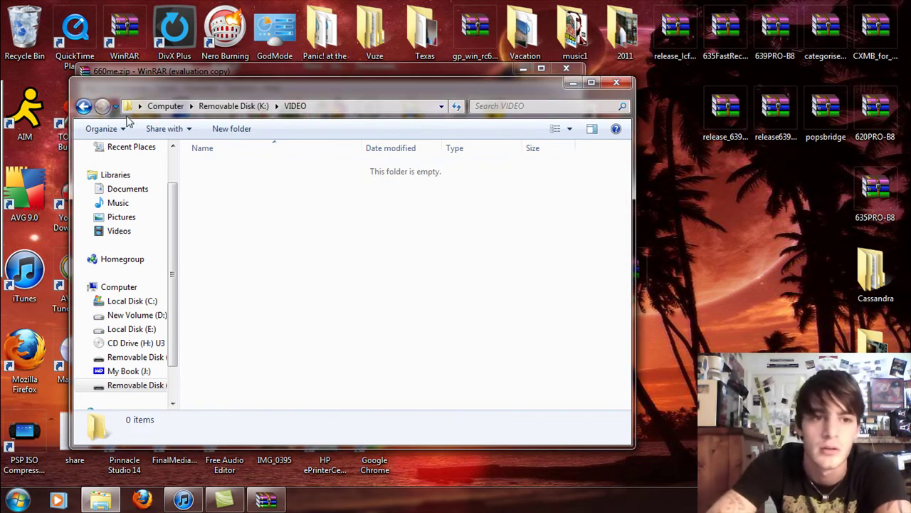
pyautogui.click(83, 106)
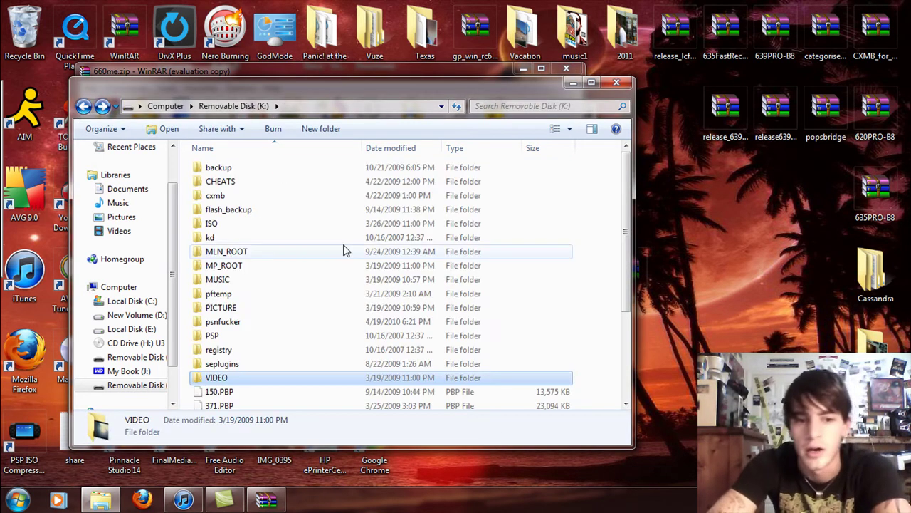
# - Permanently delete 550.PBP from the root of Removable Disk (K:)
pyautogui.moveTo(627, 231); pyautogui.dragTo(631, 294)
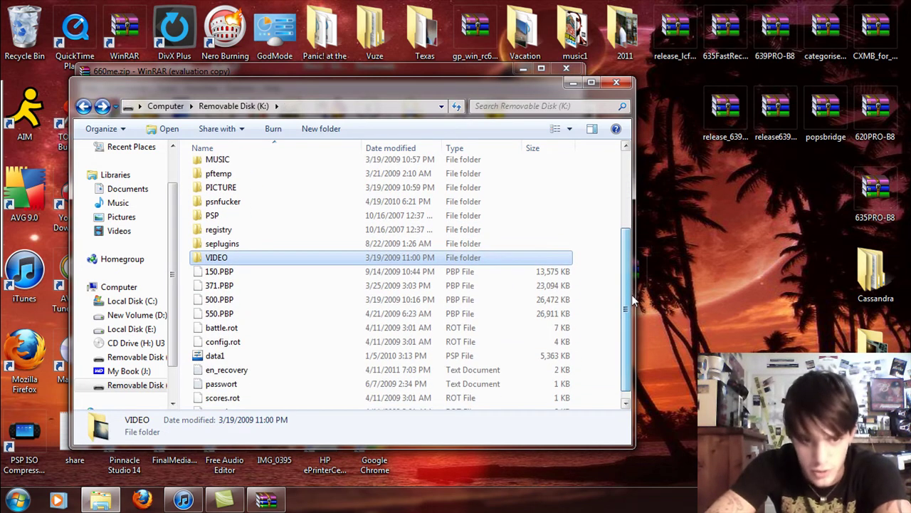
pyautogui.click(246, 316)
pyautogui.press('Delete')
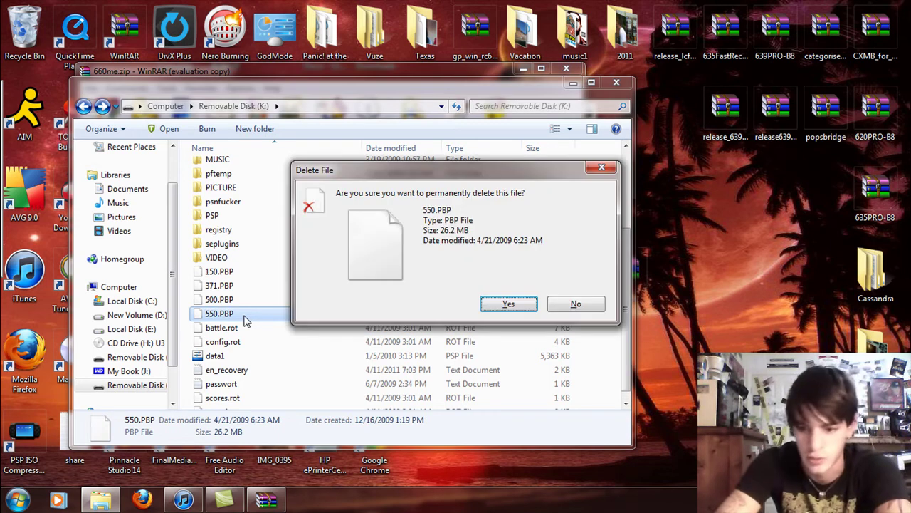
pyautogui.press('Return')
pyautogui.click(246, 304)
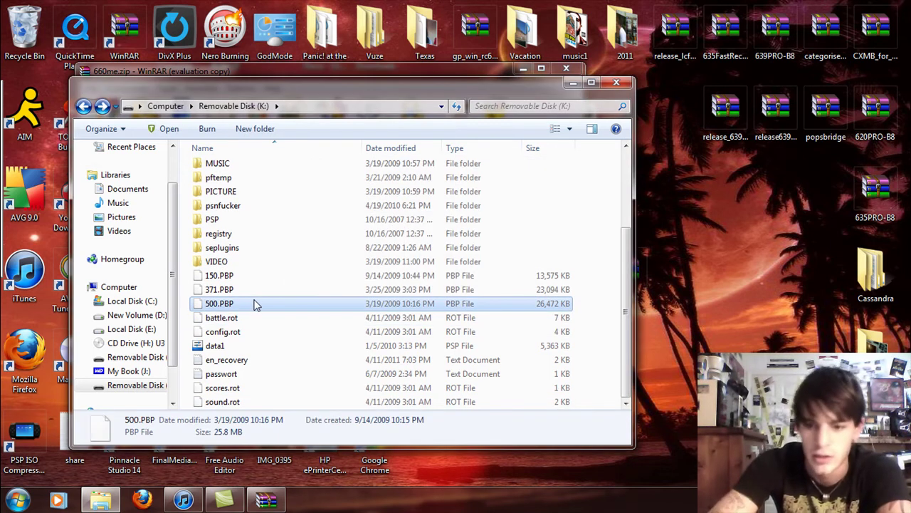
pyautogui.press('Delete')
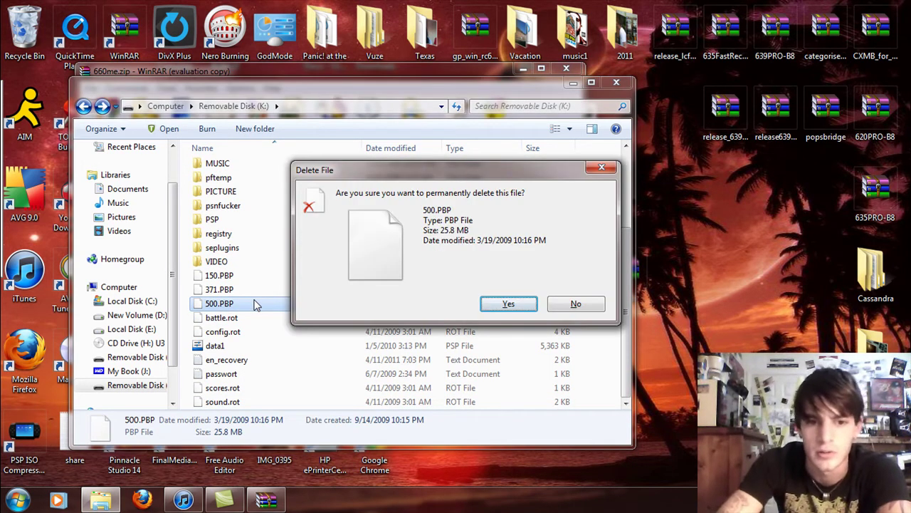
pyautogui.click(575, 303)
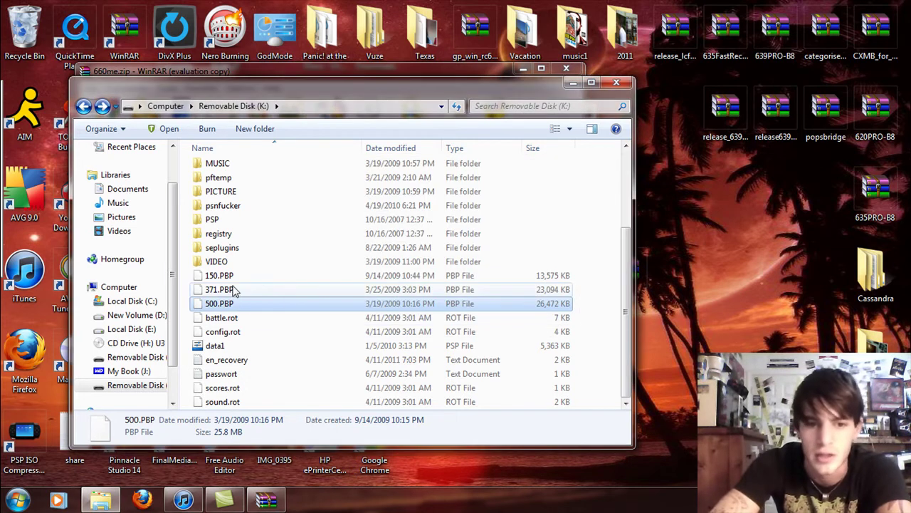
pyautogui.click(235, 291)
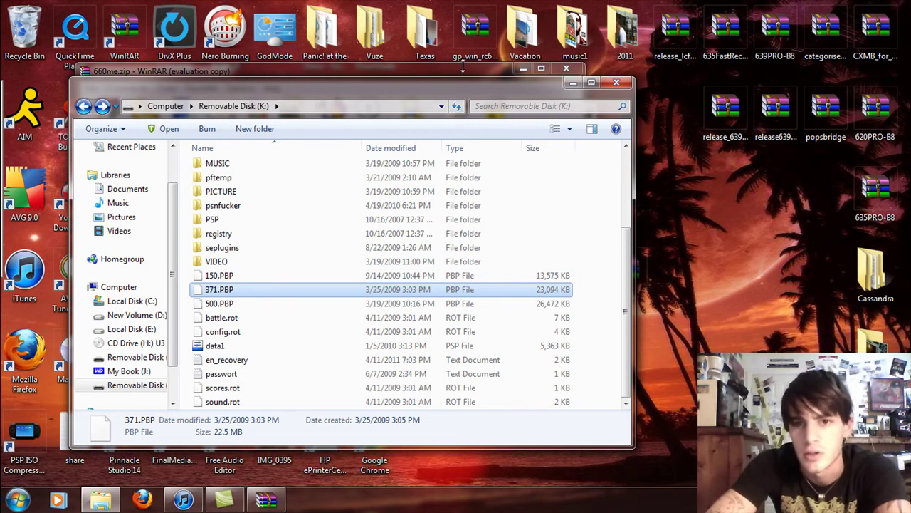
# - Rearrange the windows to reveal the desktop and copy 660.PBP from it to the root of Removable Disk (K:)
pyautogui.moveTo(462, 68); pyautogui.dragTo(352, 97)
pyautogui.moveTo(509, 97); pyautogui.dragTo(686, 326)
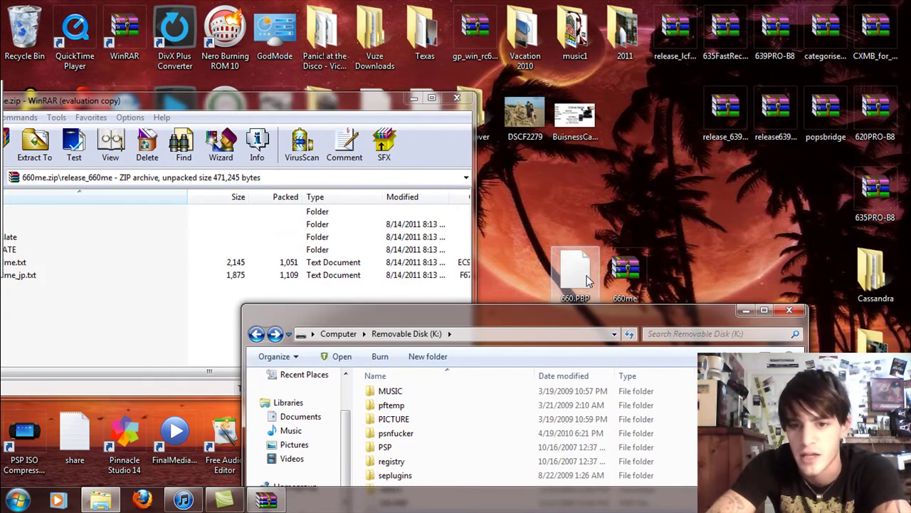
pyautogui.moveTo(588, 280); pyautogui.dragTo(683, 419)
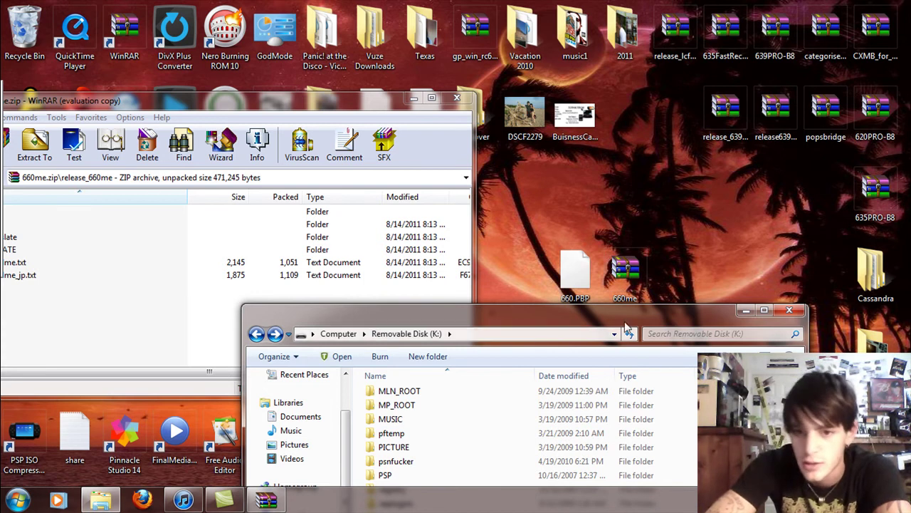
pyautogui.moveTo(625, 314); pyautogui.dragTo(598, 90)
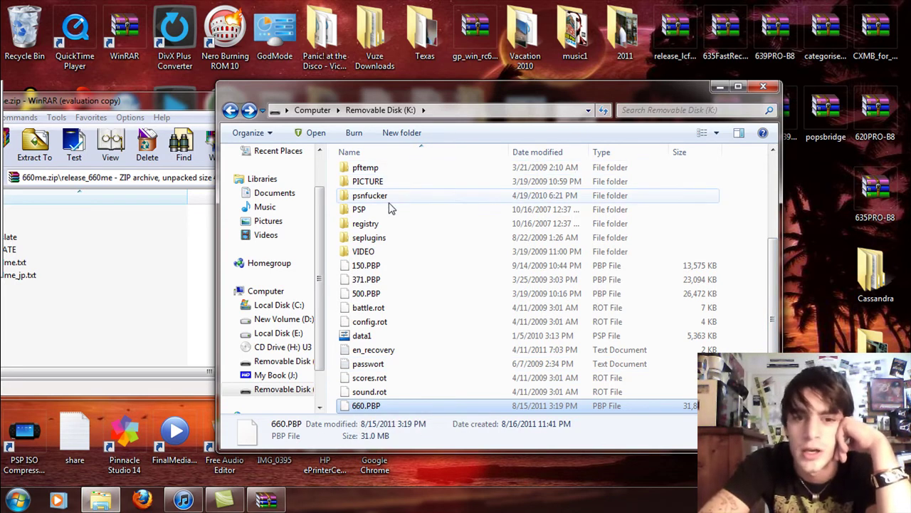
# - Open the GAME folder inside PSP on Removable Disk (K:) and delete its old UPDATE folder
pyautogui.doubleClick(380, 210)
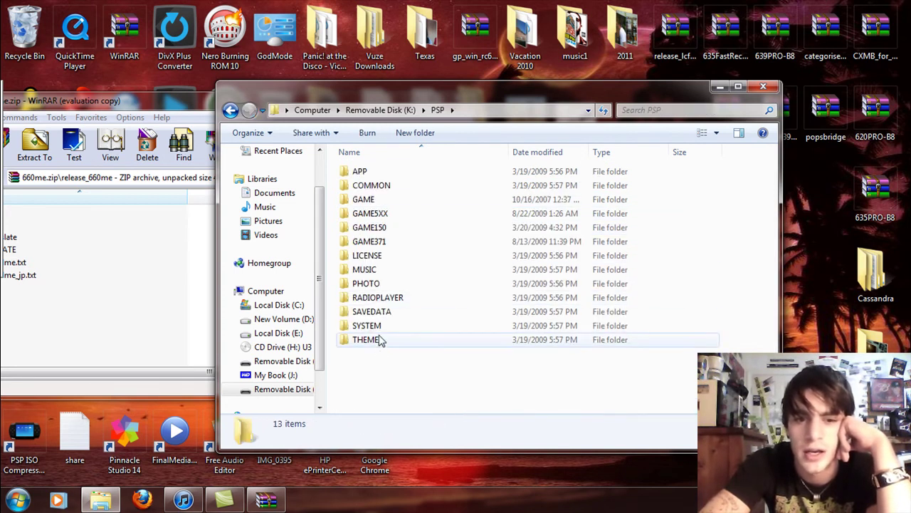
pyautogui.doubleClick(381, 201)
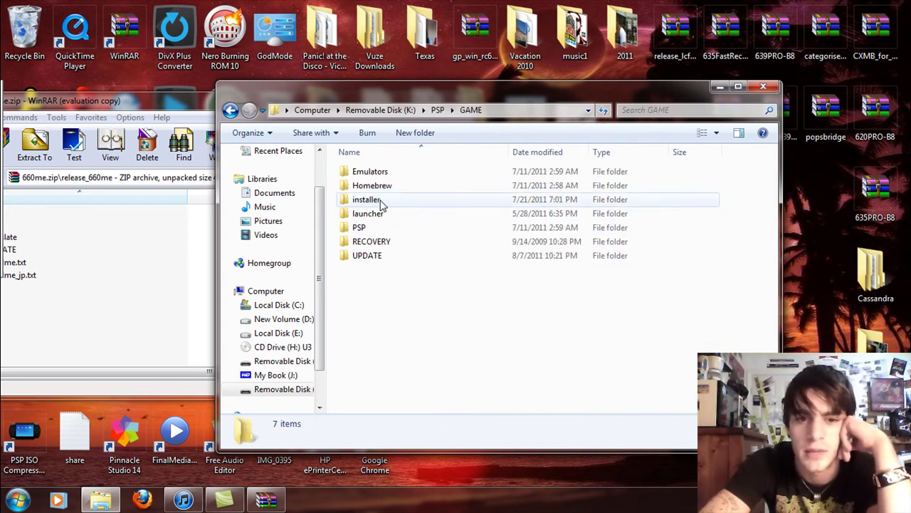
pyautogui.click(389, 258)
pyautogui.press('Delete')
pyautogui.press('Return')
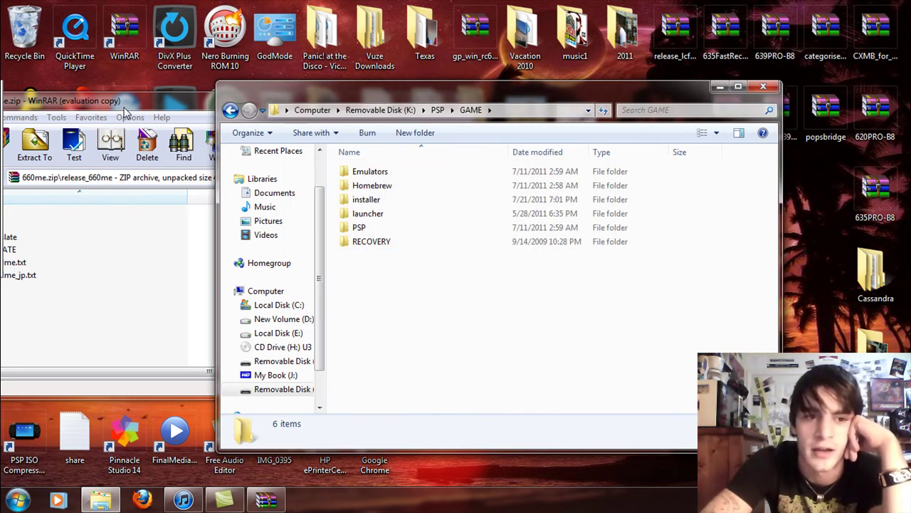
# - Bring the 660me.zip archive into view and copy its UPDATE folder into the GAME folder
pyautogui.moveTo(125, 107); pyautogui.dragTo(195, 66)
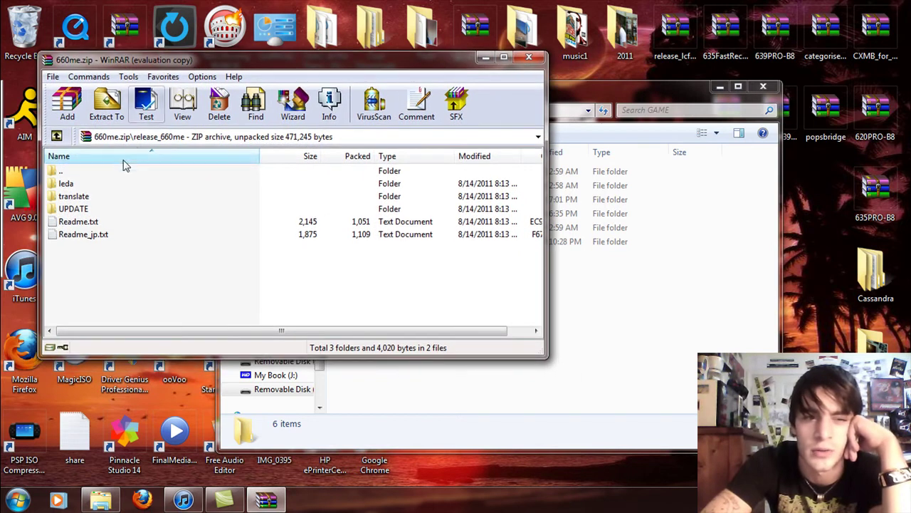
pyautogui.click(91, 212)
pyautogui.moveTo(90, 213); pyautogui.dragTo(637, 318)
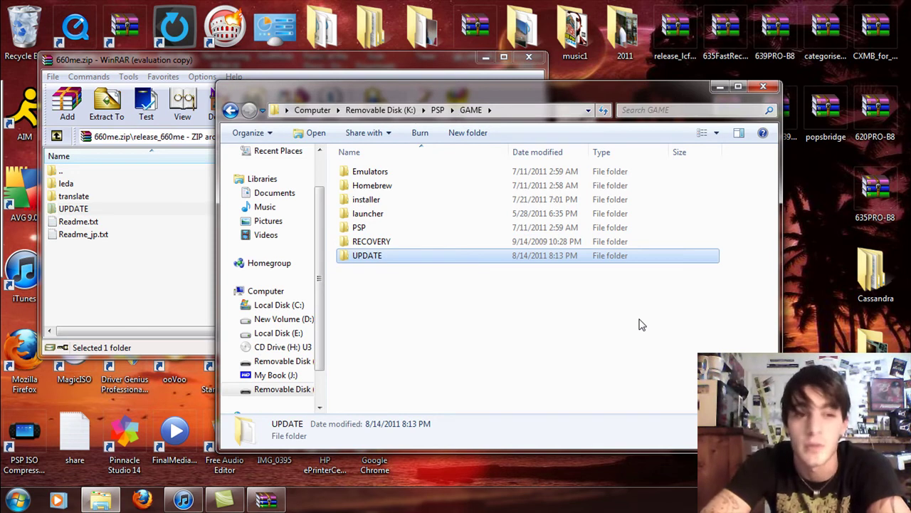
# - Return to the root of Removable Disk (K:) and open the seplugins folder
pyautogui.click(230, 110)
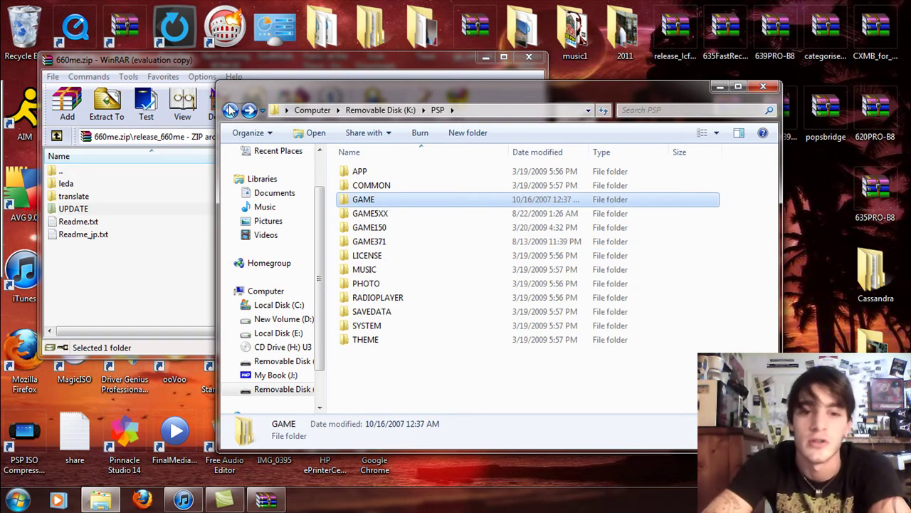
pyautogui.click(230, 110)
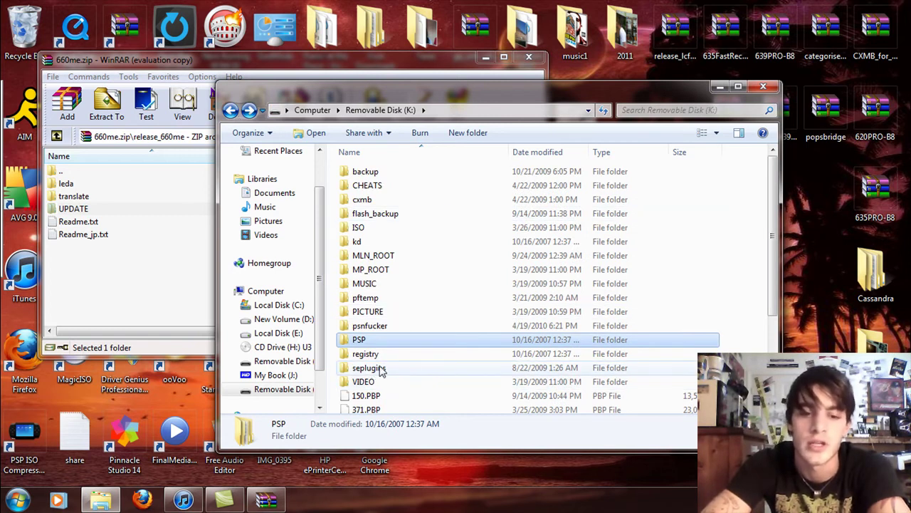
pyautogui.click(413, 374)
pyautogui.rightClick(413, 374)
pyautogui.moveTo(446, 342)
pyautogui.click(389, 368)
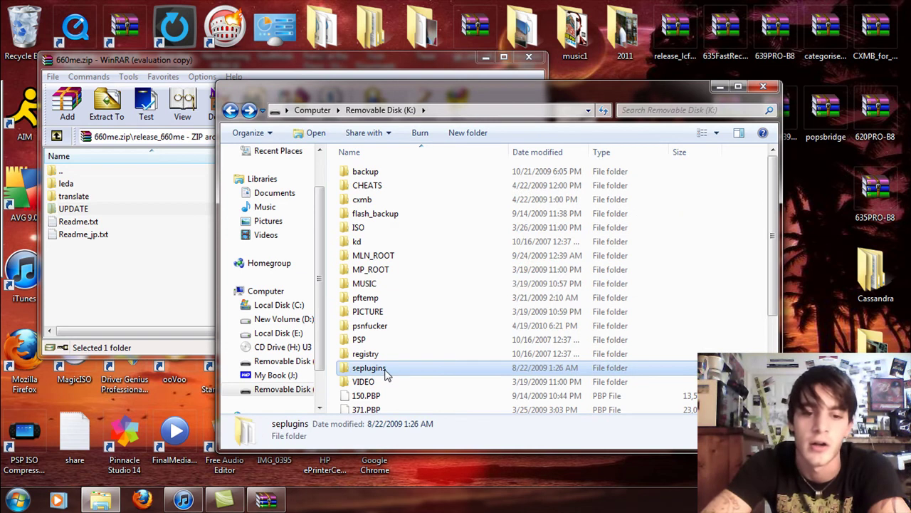
pyautogui.doubleClick(367, 373)
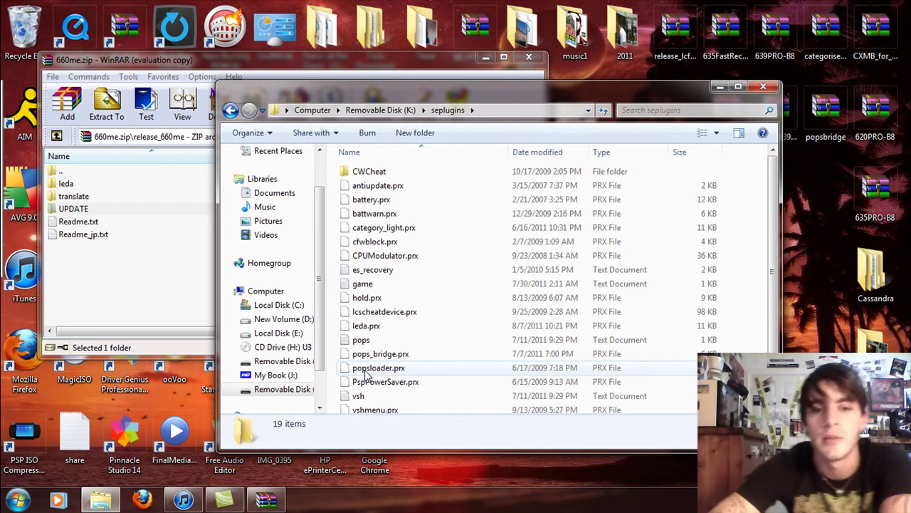
# - Copy leda.prx from the archive's leda folder into seplugins, replacing the existing file
pyautogui.doubleClick(83, 185)
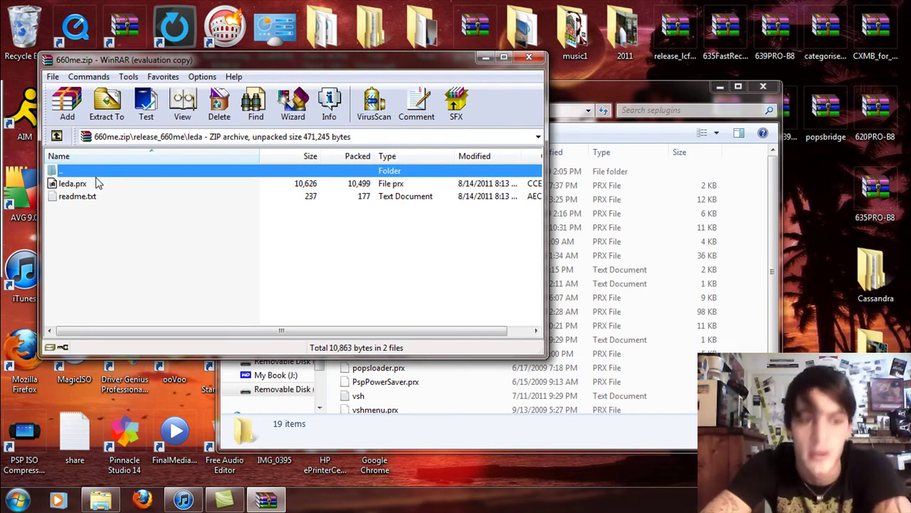
pyautogui.moveTo(97, 184); pyautogui.dragTo(668, 236)
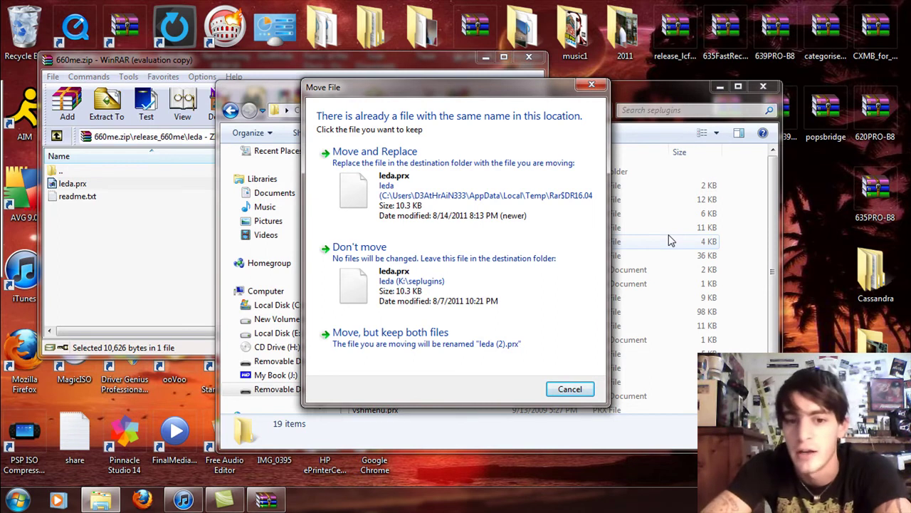
pyautogui.click(434, 191)
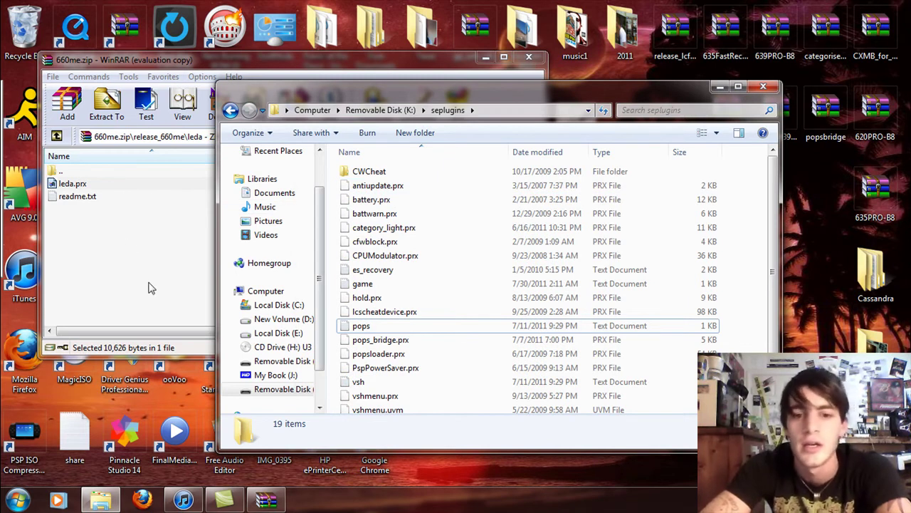
# - Open the game text file in seplugins and separate its window from the folder window
pyautogui.click(385, 284)
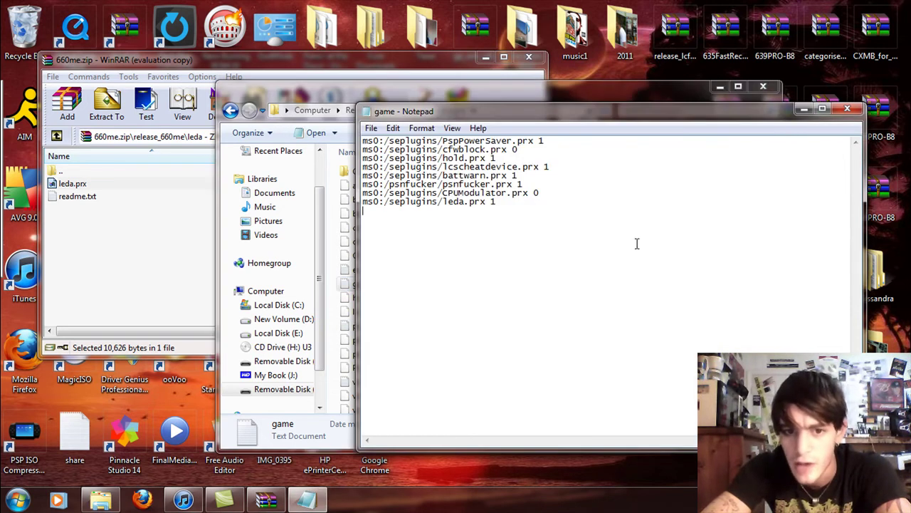
pyautogui.moveTo(613, 111); pyautogui.dragTo(671, 110)
pyautogui.moveTo(376, 96); pyautogui.dragTo(317, 80)
pyautogui.rightClick(380, 274)
pyautogui.click(384, 242)
pyautogui.rightClick(380, 205)
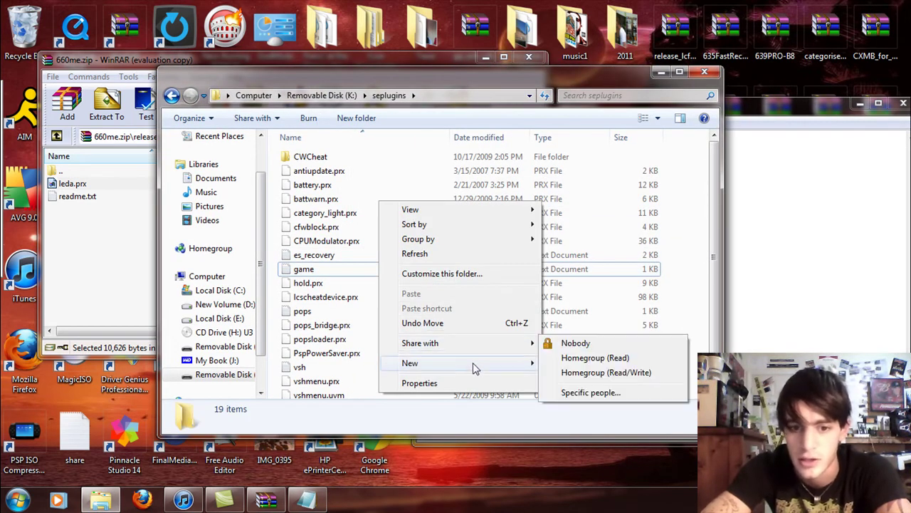
pyautogui.moveTo(475, 369)
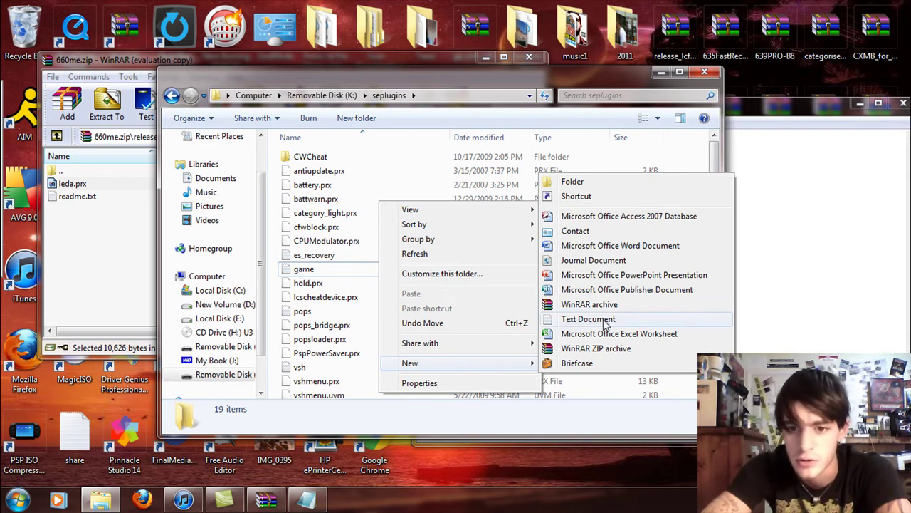
pyautogui.click(312, 270)
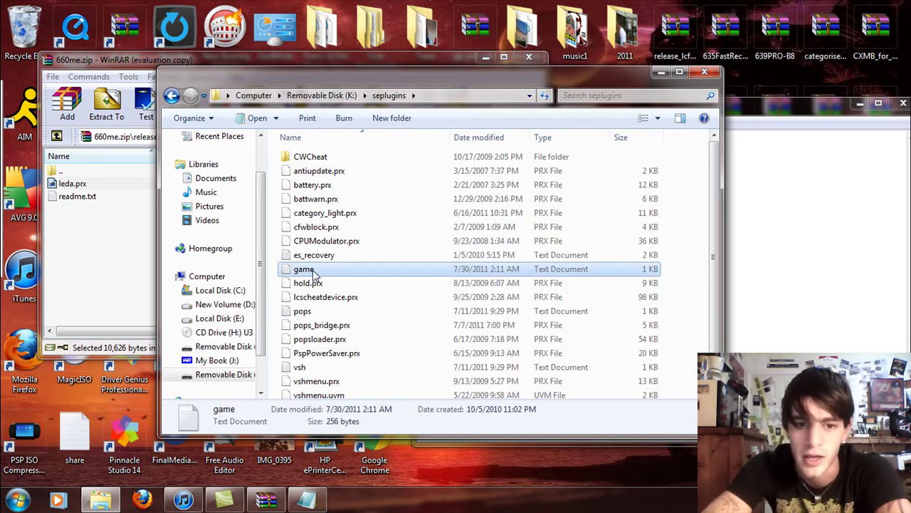
# - Check the line "ms0:/seplugins/leda.prx 1" in the game text file, and close the file and the seplugins window
pyautogui.click(880, 217)
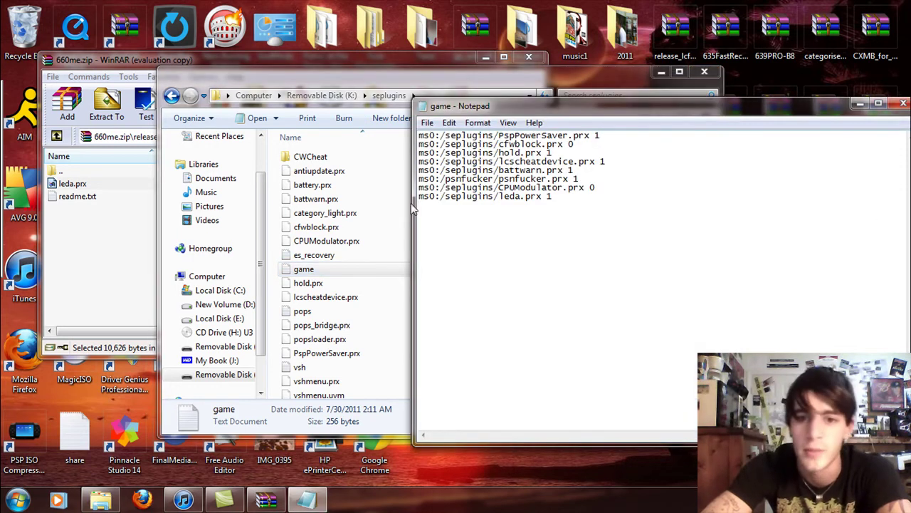
pyautogui.moveTo(419, 197); pyautogui.dragTo(554, 204)
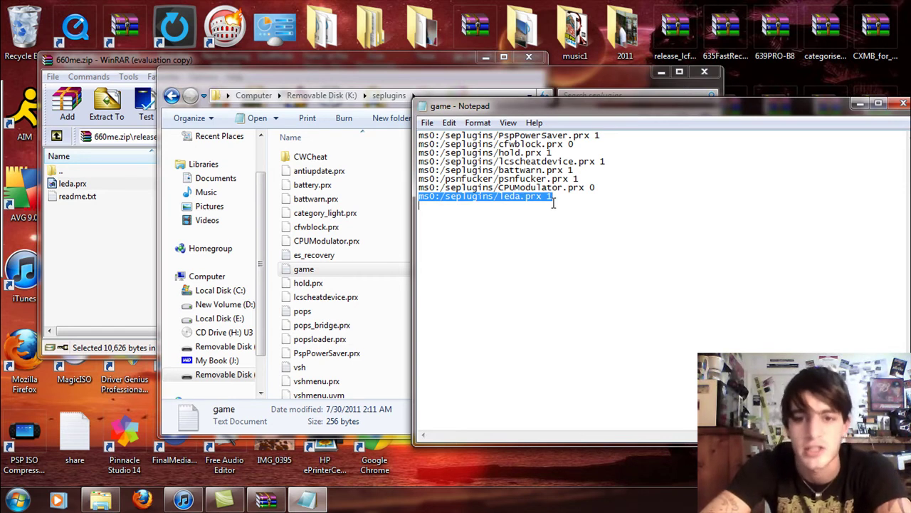
pyautogui.click(902, 106)
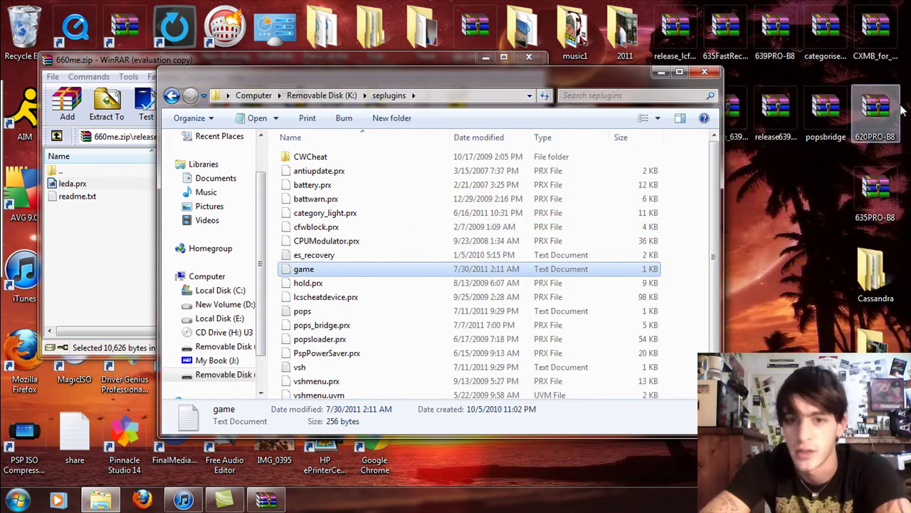
pyautogui.click(704, 71)
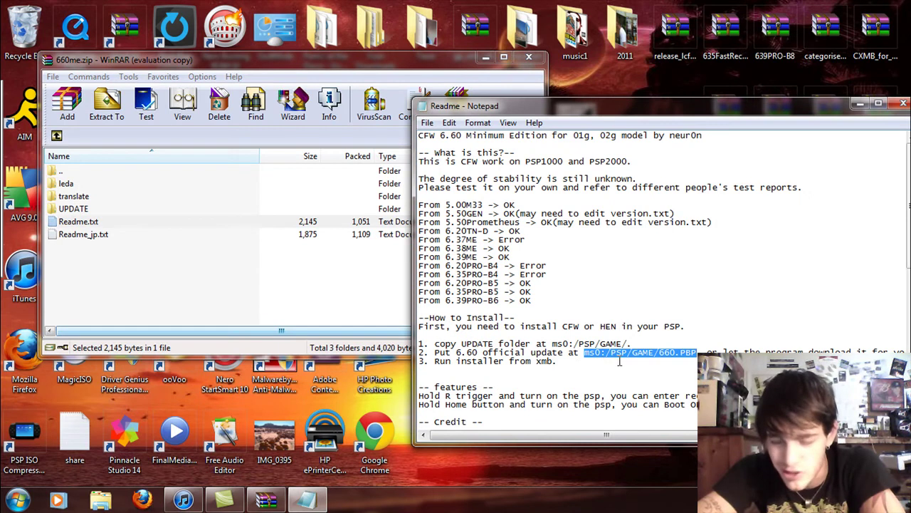
# - Clear the text selection in the Readme and close both the Readme and the 660me.zip archive
pyautogui.click(675, 363)
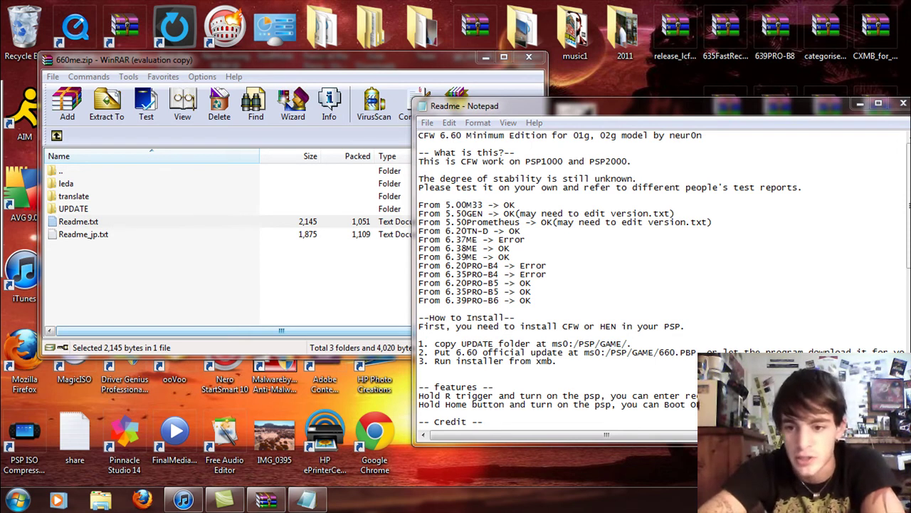
pyautogui.click(895, 493)
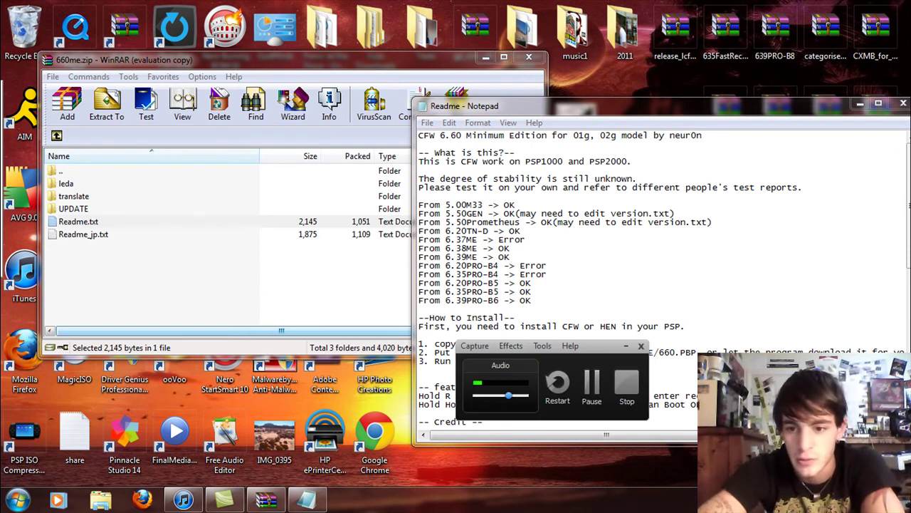
pyautogui.click(595, 390)
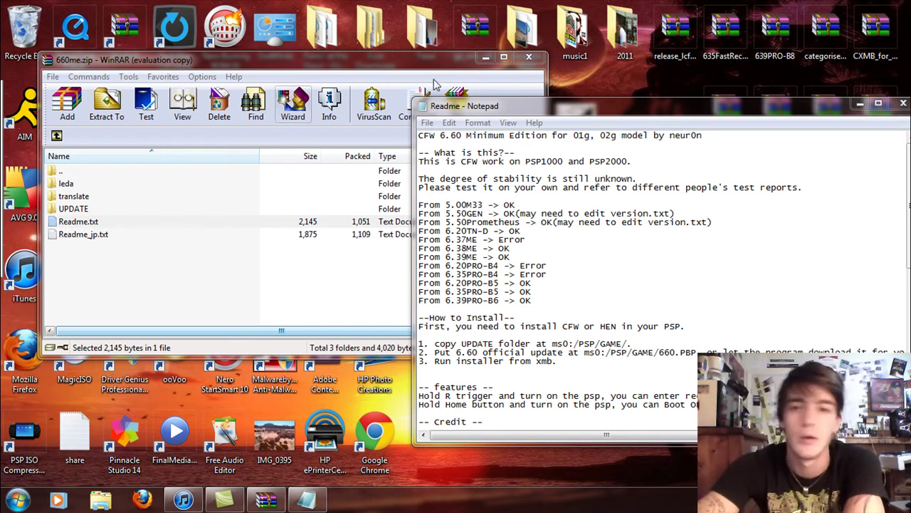
pyautogui.click(903, 104)
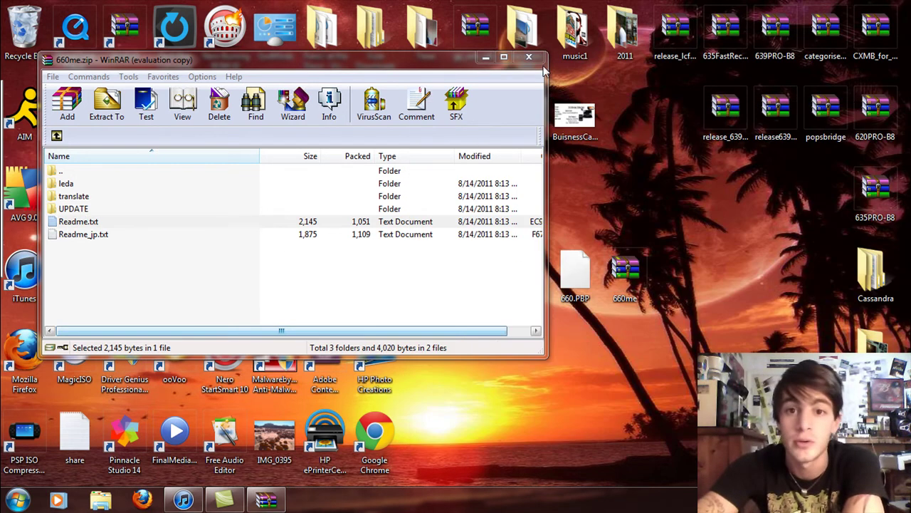
pyautogui.click(528, 56)
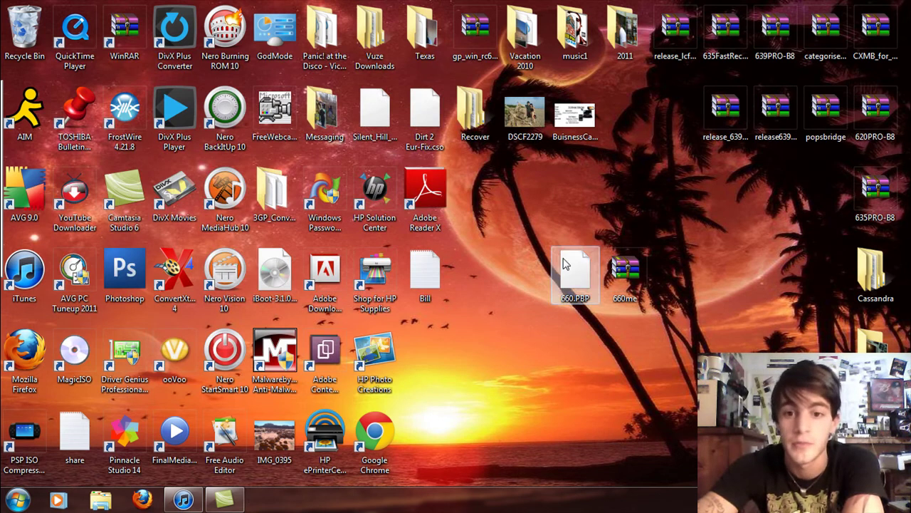
# - Reopen 660me from the desktop, dismiss the WinRAR license reminder and open the release_660me folder
pyautogui.click(570, 265)
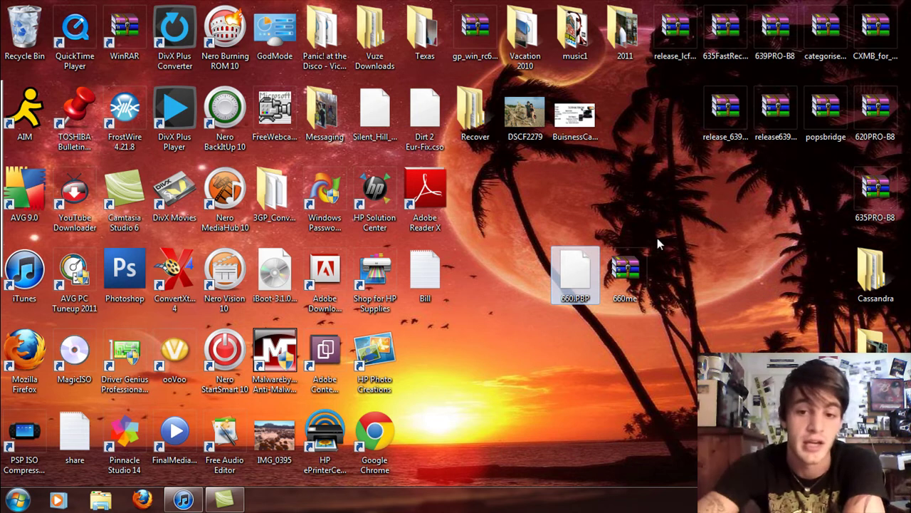
pyautogui.click(640, 264)
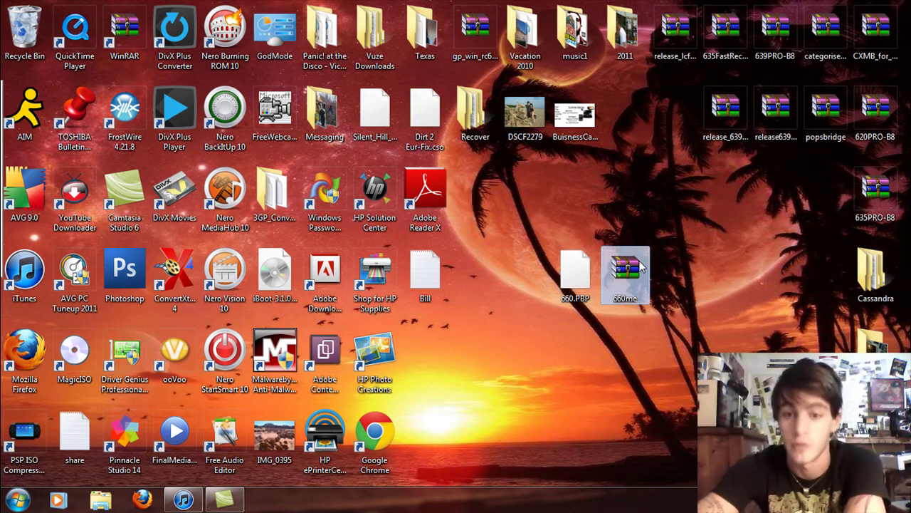
pyautogui.doubleClick(640, 264)
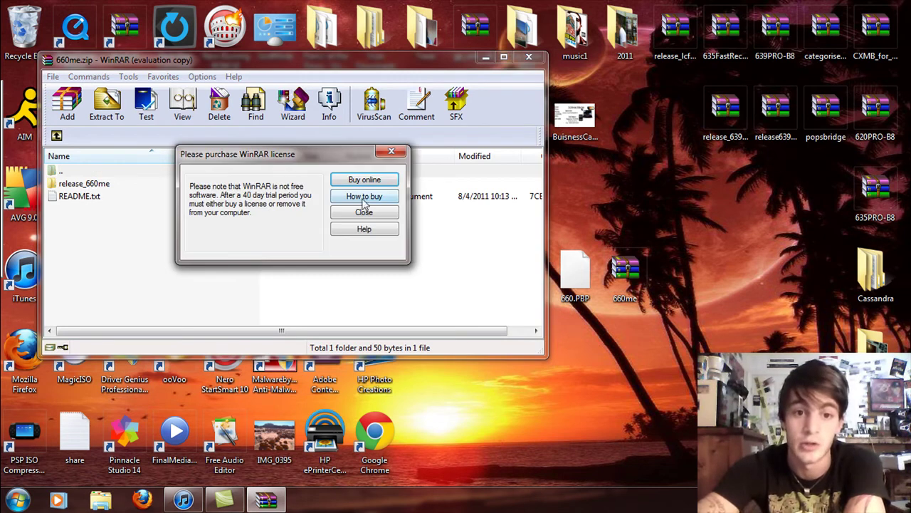
pyautogui.click(363, 211)
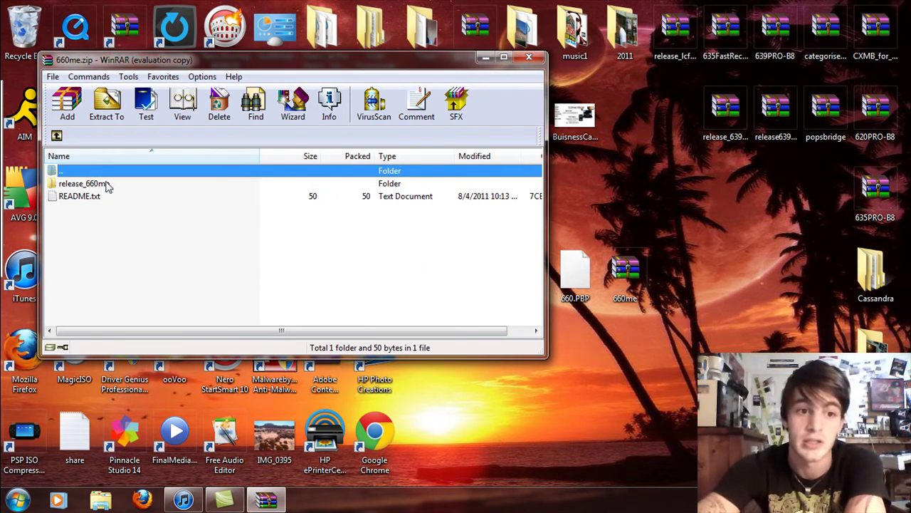
pyautogui.doubleClick(82, 184)
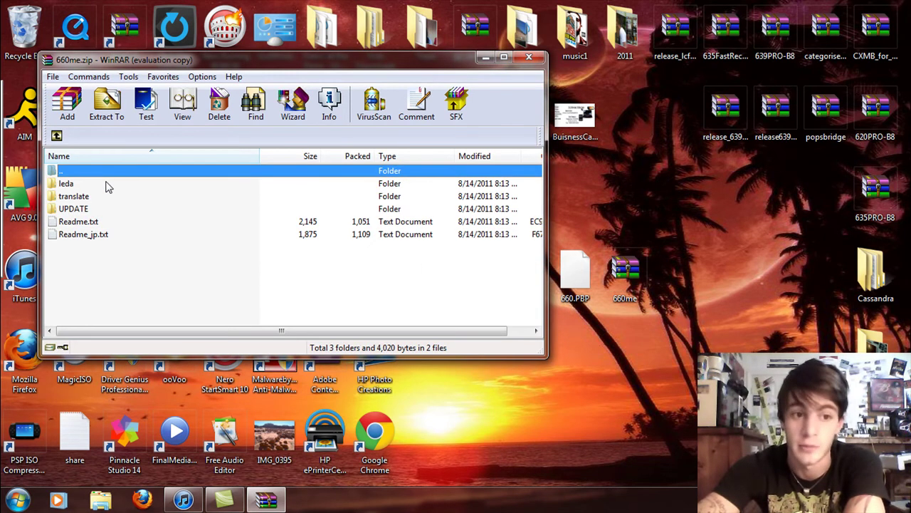
# - Review the UPDATE and leda folders in the archive, look inside leda and return to release_660me
pyautogui.click(83, 209)
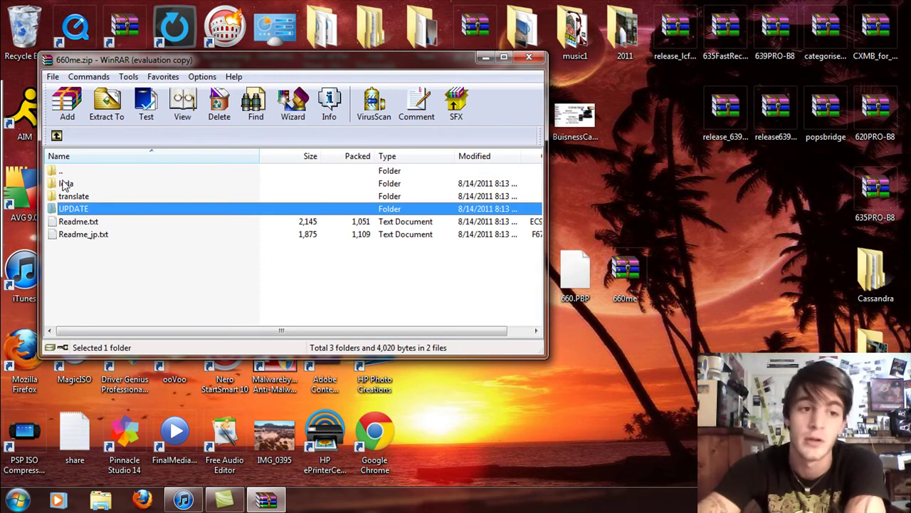
pyautogui.click(66, 184)
pyautogui.click(83, 209)
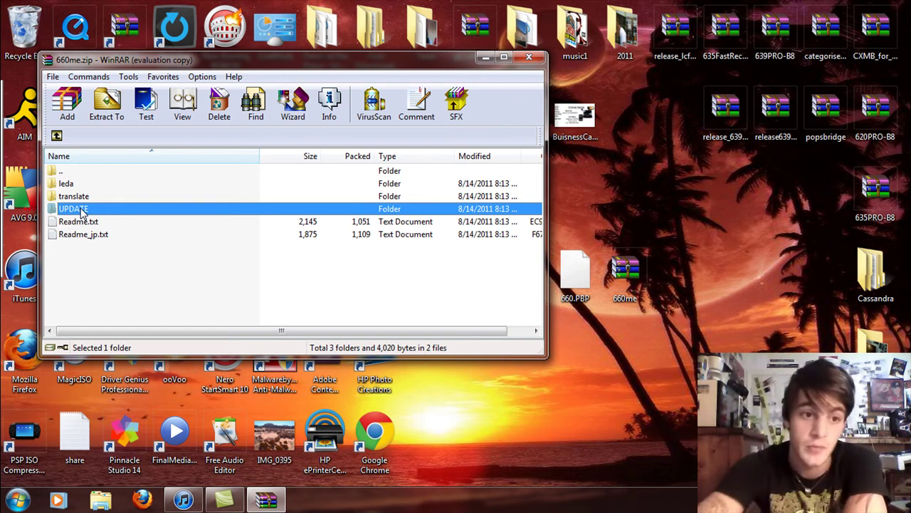
pyautogui.click(71, 186)
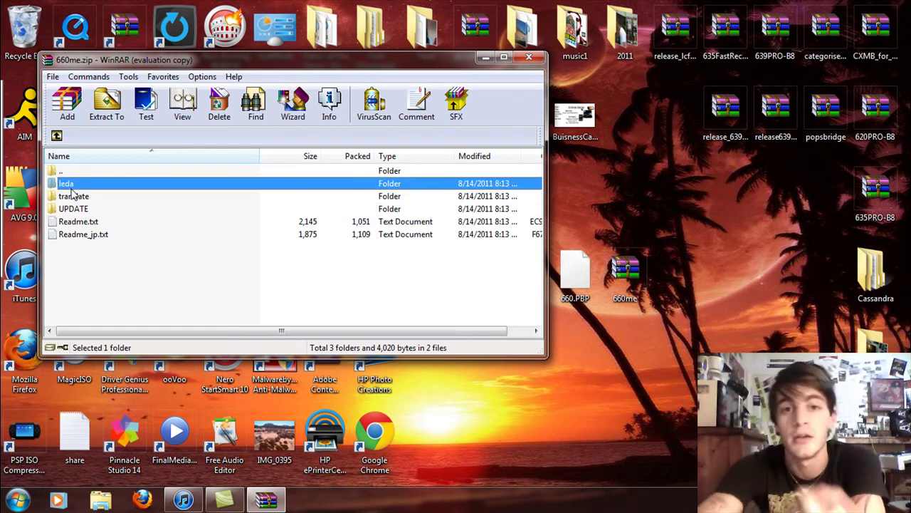
pyautogui.doubleClick(71, 185)
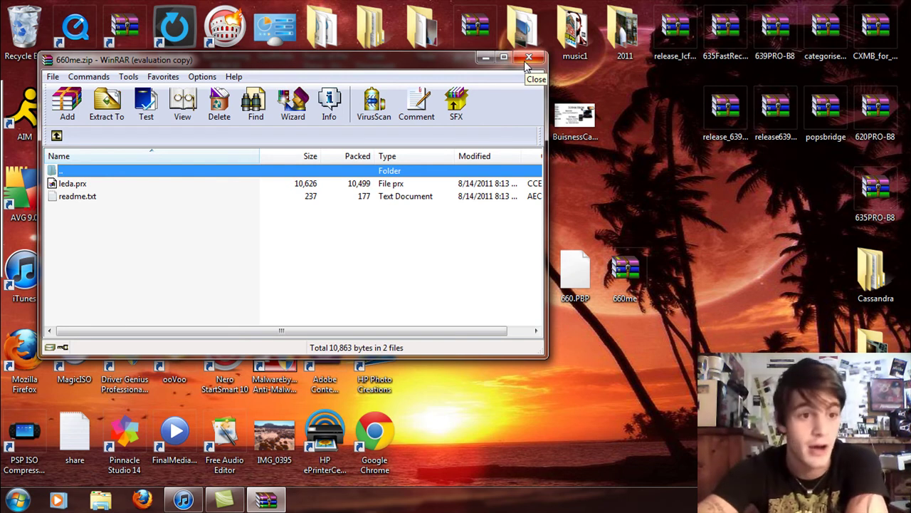
pyautogui.click(57, 135)
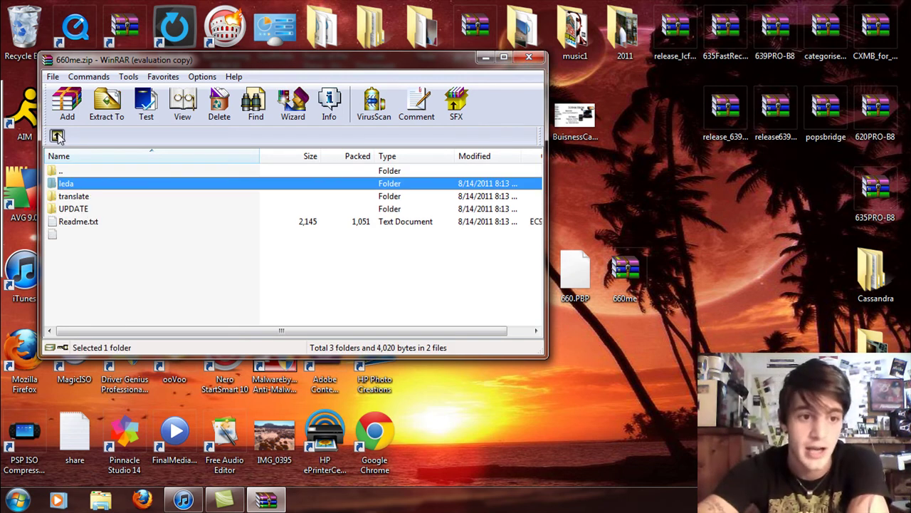
# - Add 660.PBP from the desktop to the archive's UPDATE folder with the default archive parameters, check the folder and return to release_660me
pyautogui.doubleClick(81, 208)
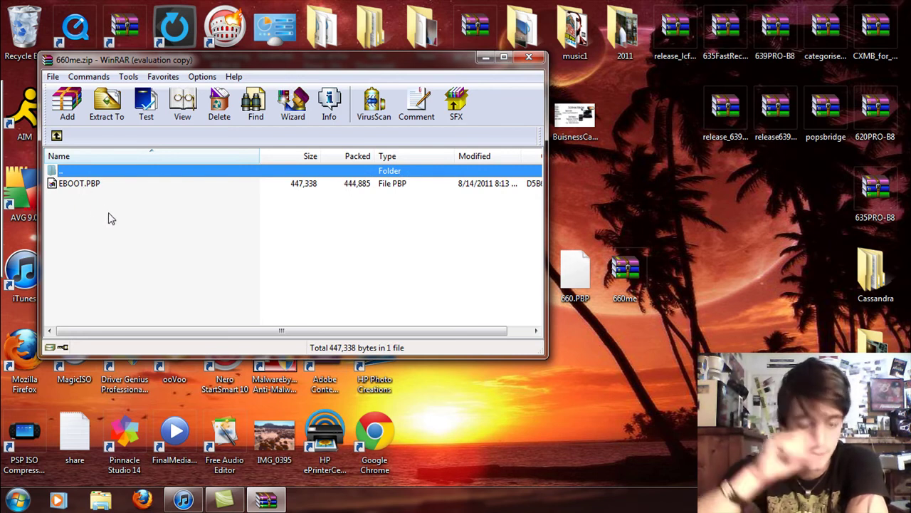
pyautogui.click(575, 269)
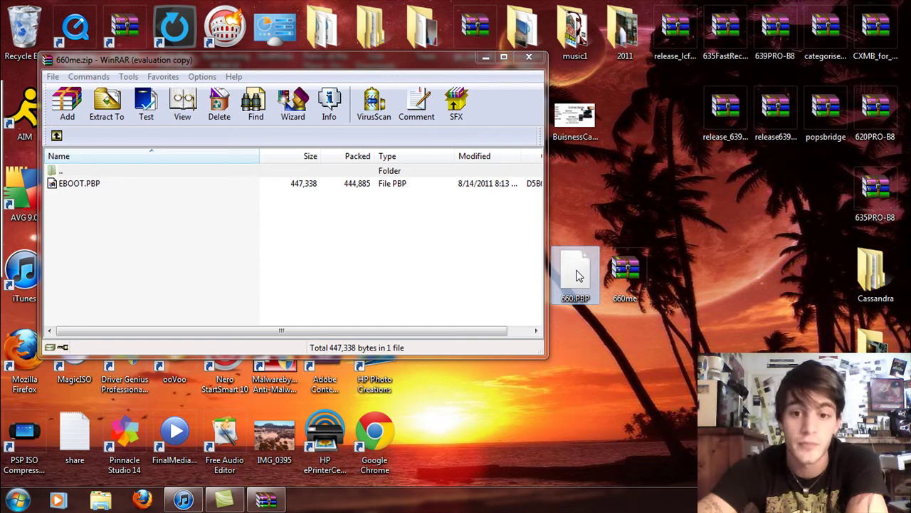
pyautogui.moveTo(576, 275); pyautogui.dragTo(124, 248)
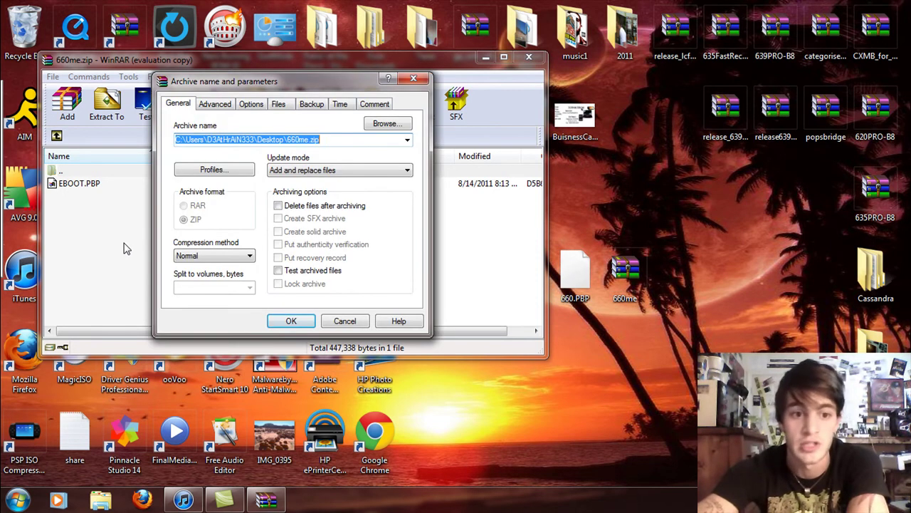
pyautogui.click(291, 320)
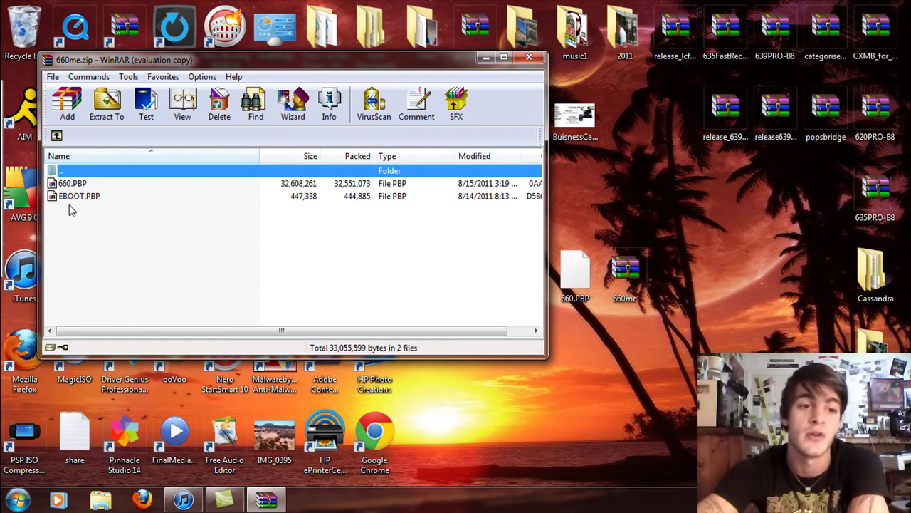
pyautogui.click(56, 135)
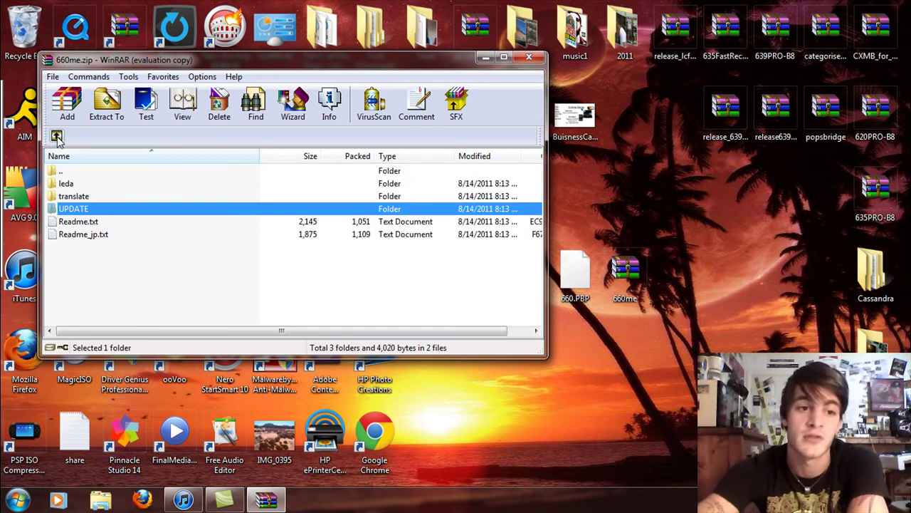
pyautogui.doubleClick(83, 208)
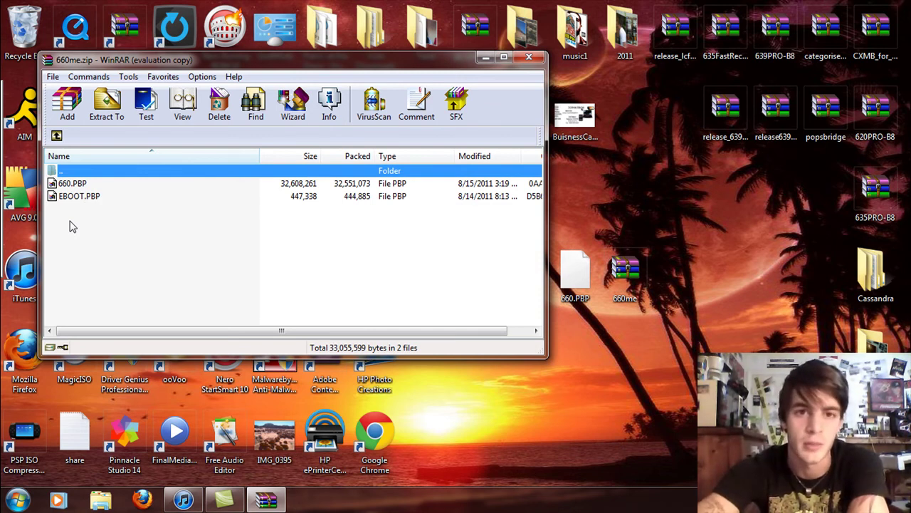
pyautogui.click(56, 136)
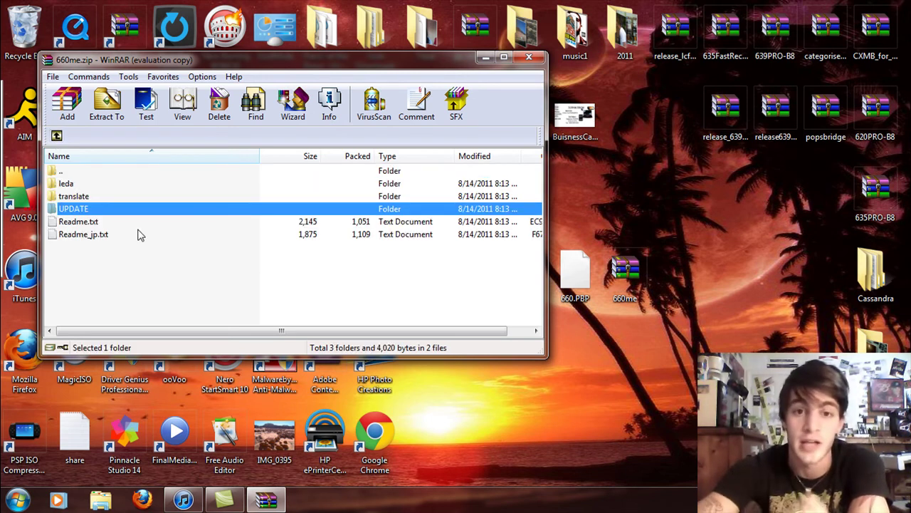
# - Delete Readme_jp.txt and Readme.txt from the release_660me folder in the archive
pyautogui.click(103, 237)
pyautogui.press('Delete')
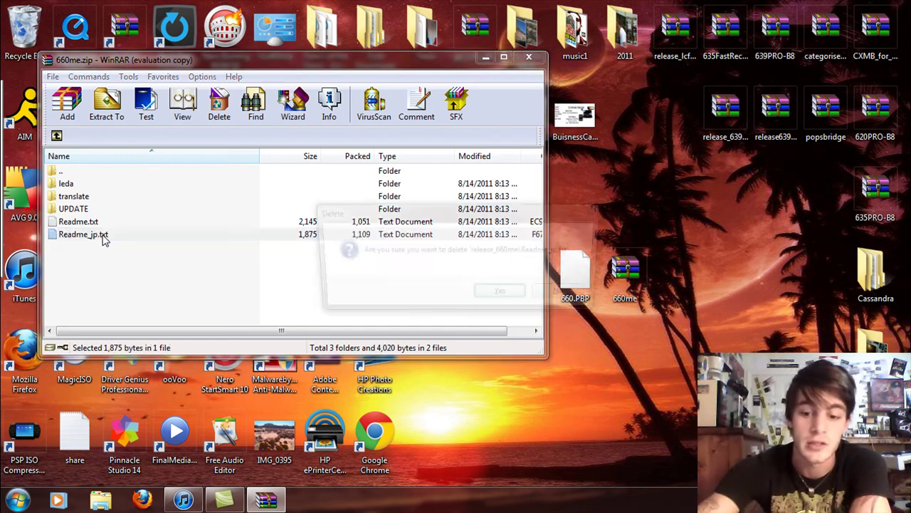
pyautogui.press('Return')
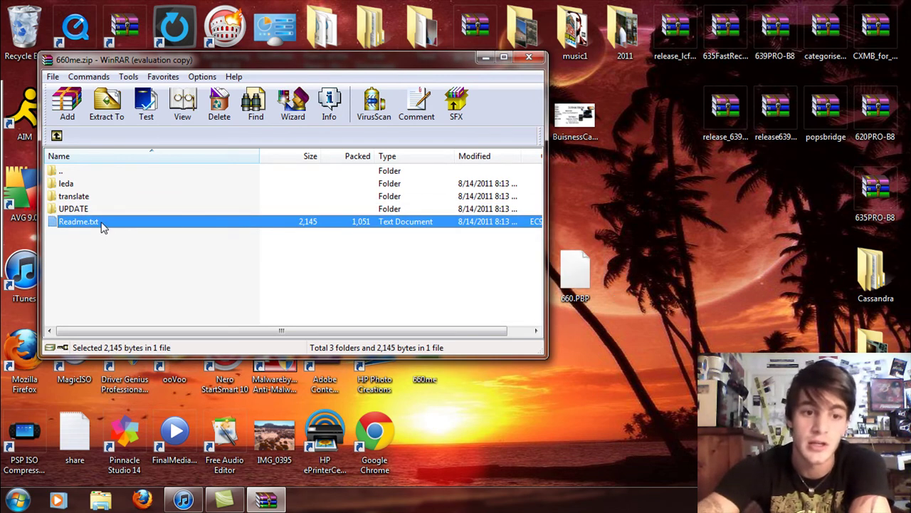
pyautogui.press('Delete')
pyautogui.press('Return')
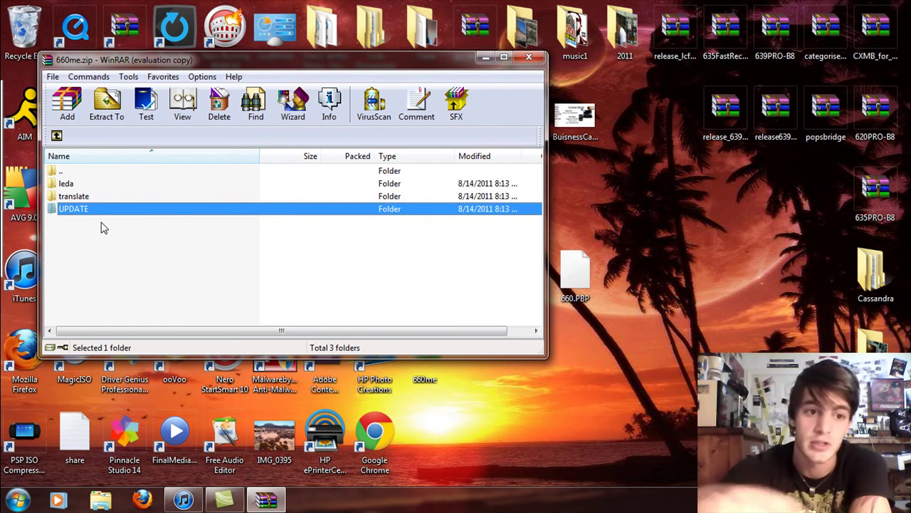
# - Look inside the translate folder, then delete it from release_660me in the archive
pyautogui.doubleClick(74, 195)
pyautogui.click(57, 137)
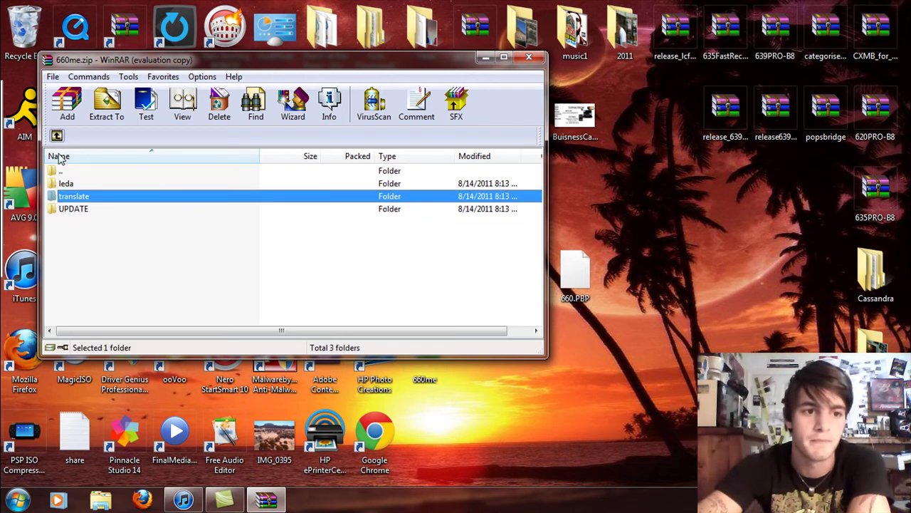
pyautogui.press('Delete')
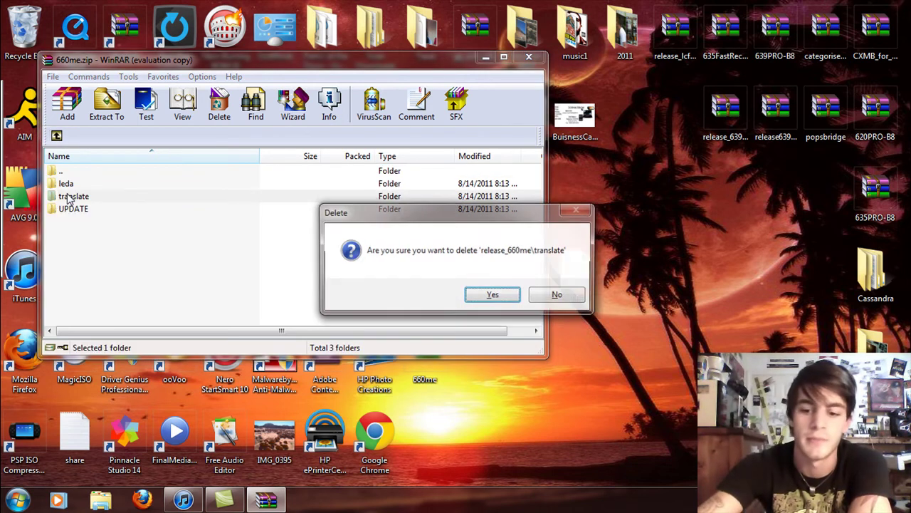
pyautogui.press('Return')
pyautogui.click(102, 254)
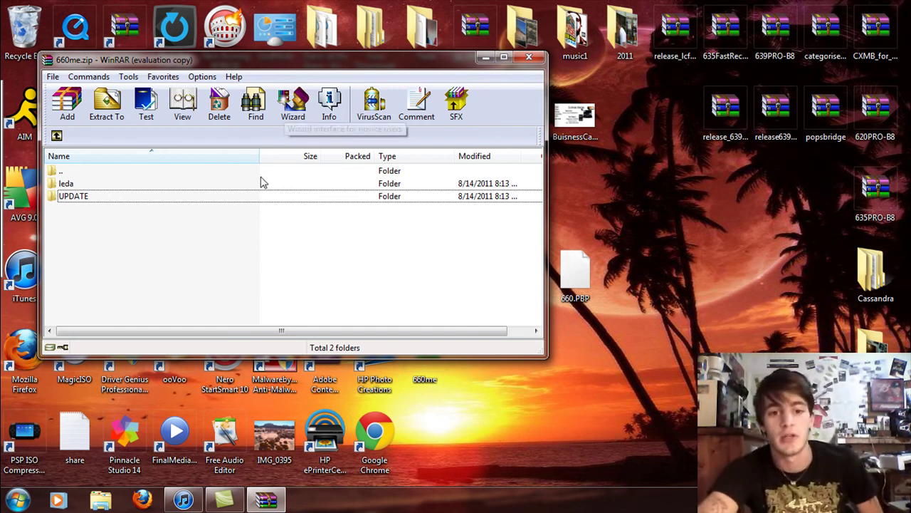
# - Open readme.txt from the leda folder in the archive
pyautogui.doubleClick(71, 183)
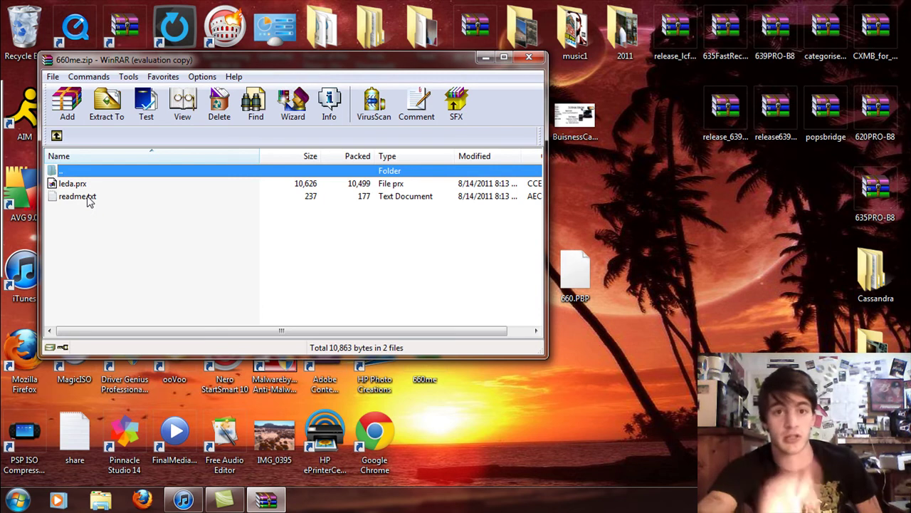
pyautogui.click(56, 136)
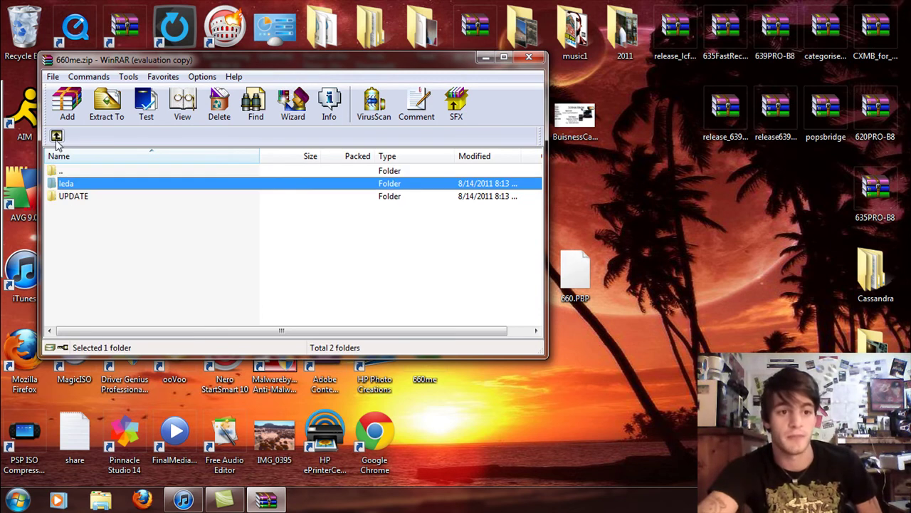
pyautogui.doubleClick(72, 184)
pyautogui.doubleClick(79, 196)
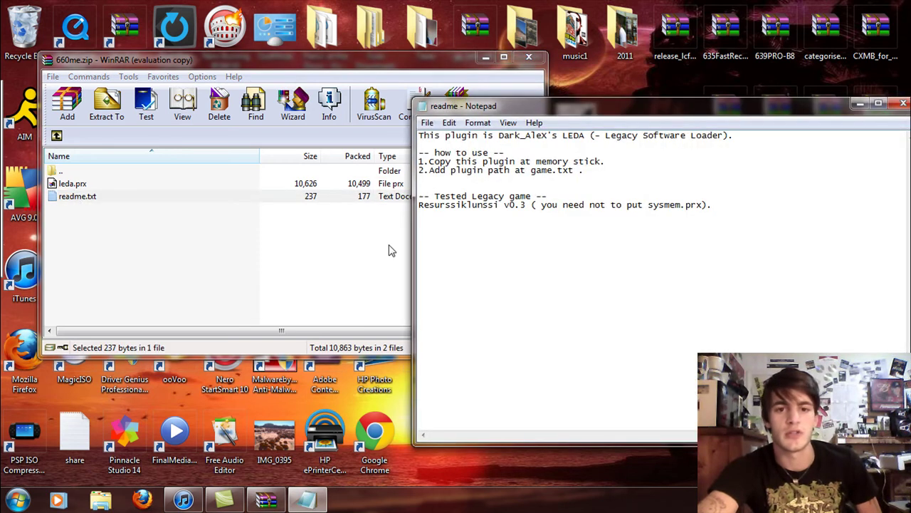
# - Replace the whole text of the leda readme with the line "ms0:/seplugins/leda.prx 1"
pyautogui.hotkey('ctrl', 'a')
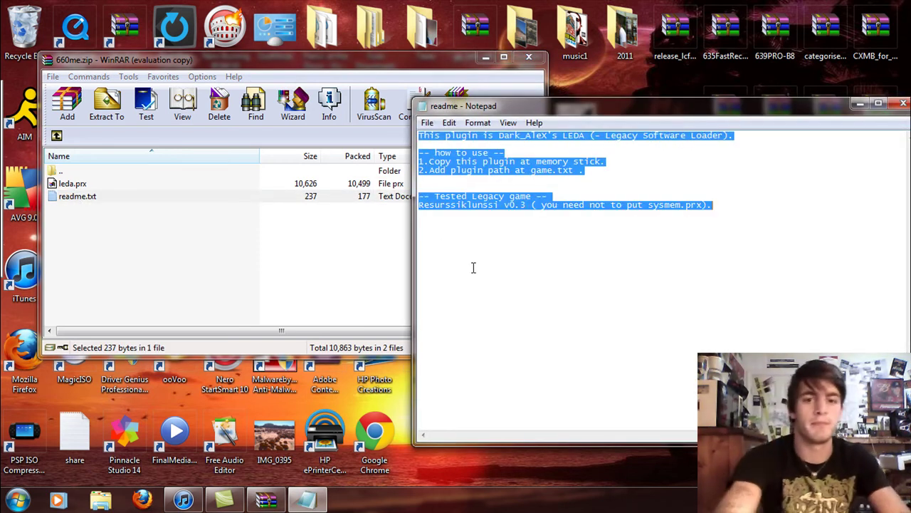
pyautogui.press('BackSpace')
pyautogui.write('ms0:/sepl')
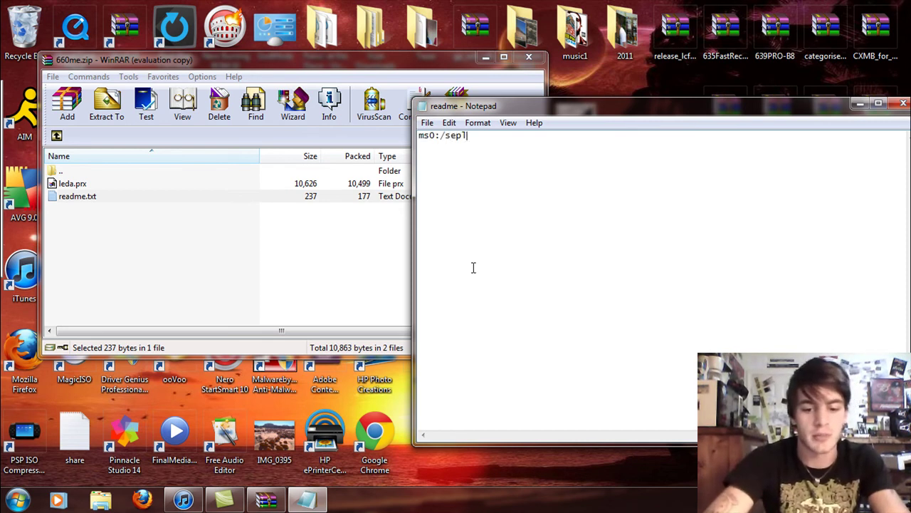
pyautogui.write('ugind')
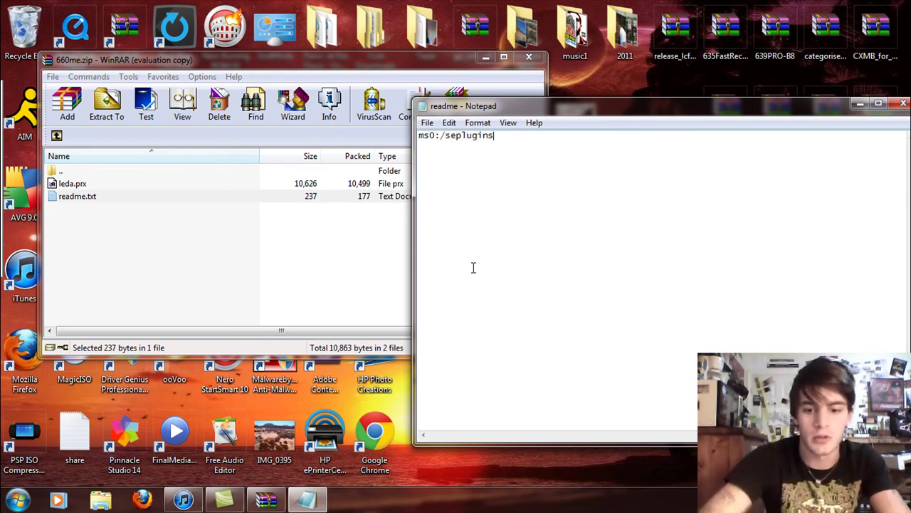
pyautogui.write('led')
pyautogui.press('BackSpace')
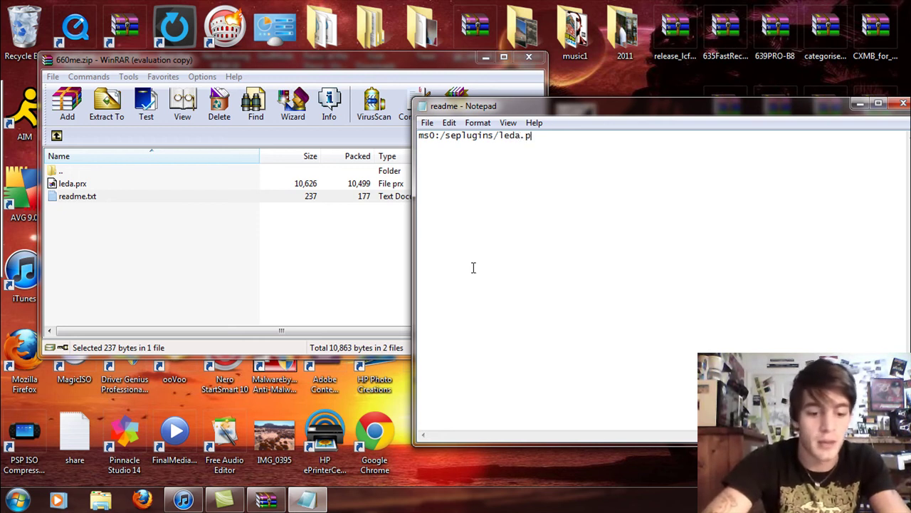
pyautogui.write('.prx 1')
# - Save the edited readme.txt, update it in the archive, and reopen it briefly to check its content
pyautogui.click(903, 105)
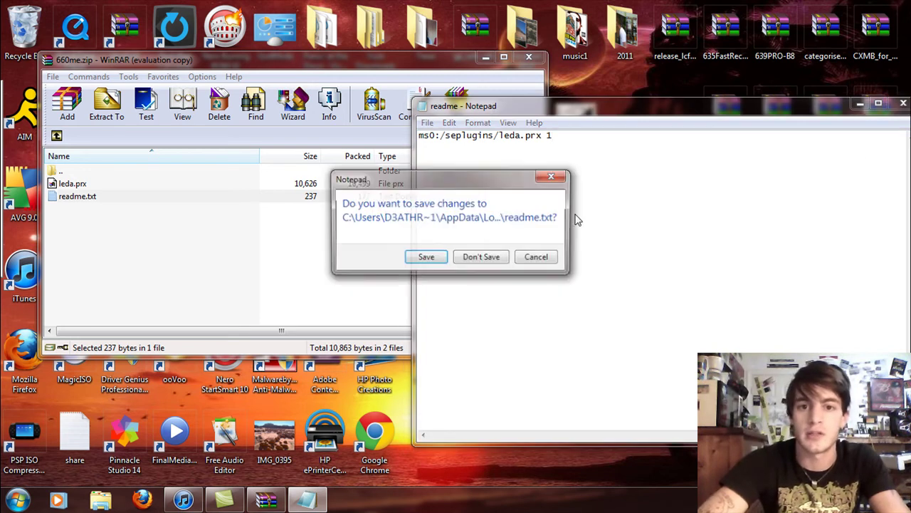
pyautogui.click(435, 260)
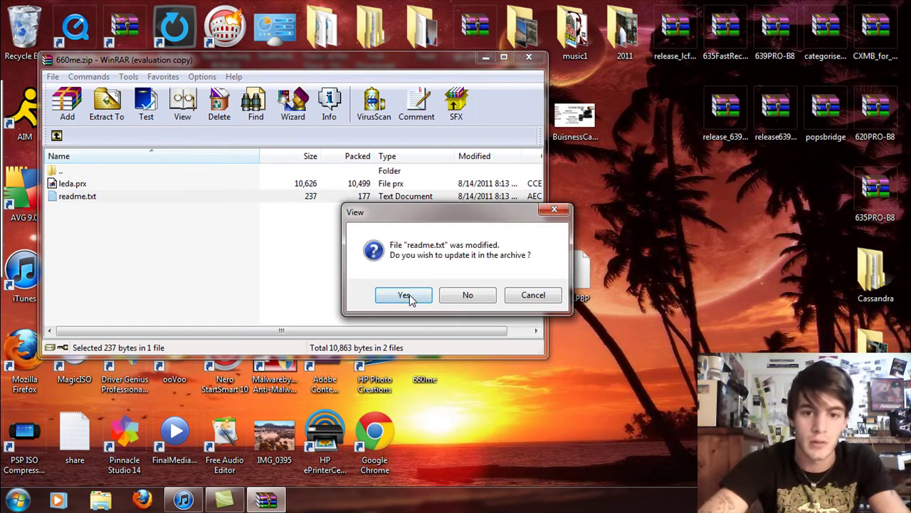
pyautogui.click(411, 302)
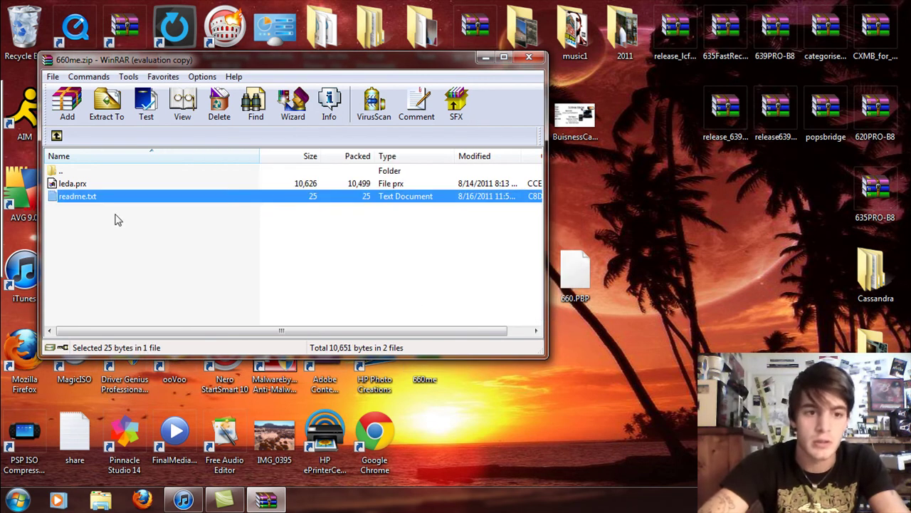
pyautogui.doubleClick(79, 197)
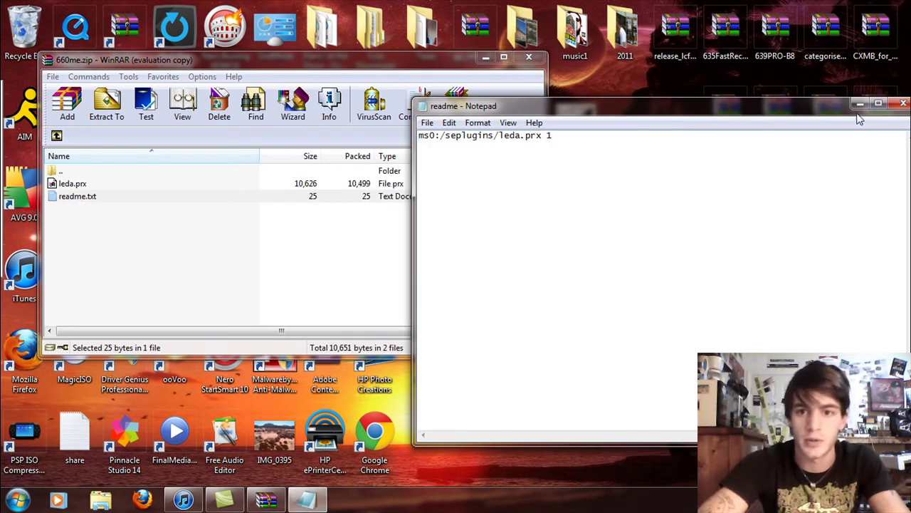
pyautogui.click(903, 103)
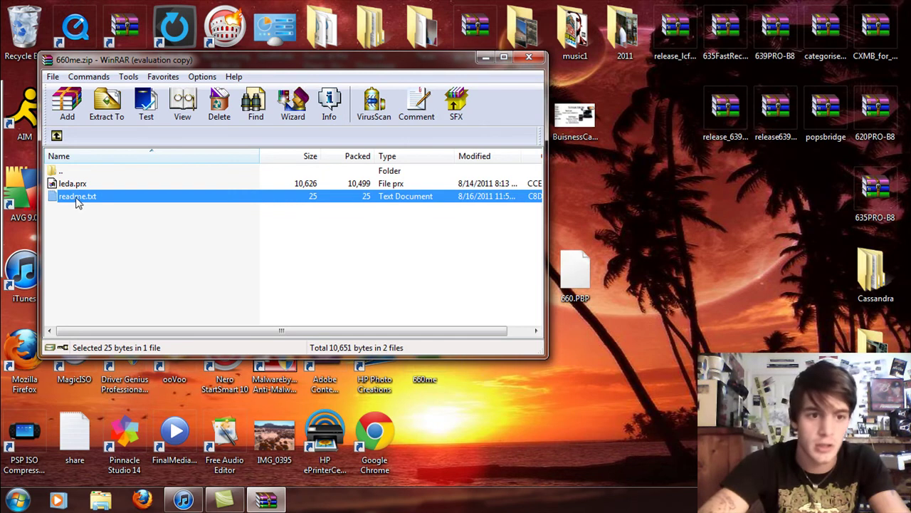
# - Rename readme.txt in the leda folder to game.txt
pyautogui.click(77, 198)
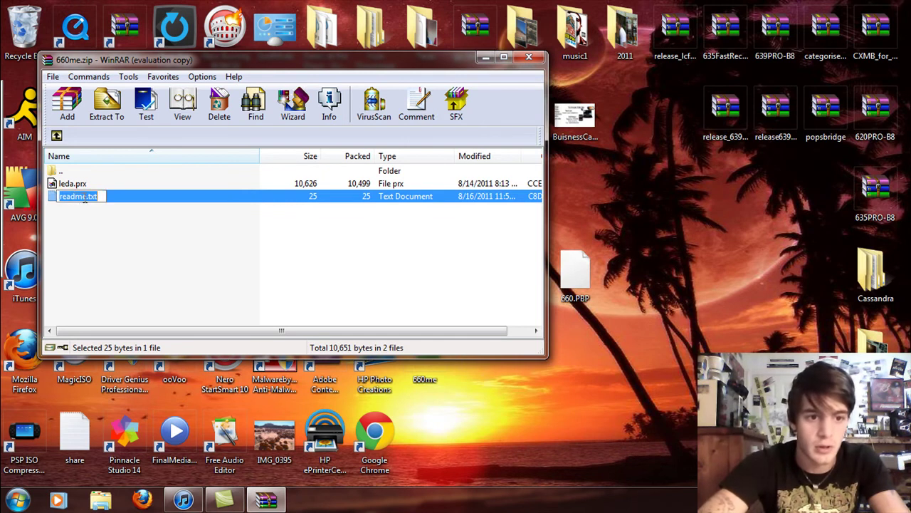
pyautogui.moveTo(84, 198); pyautogui.dragTo(62, 197)
pyautogui.press('BackSpace')
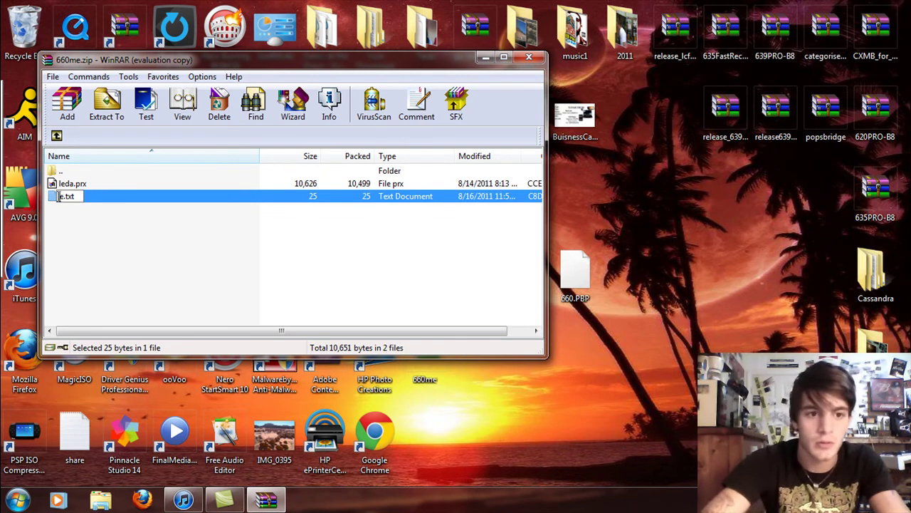
pyautogui.write('gam')
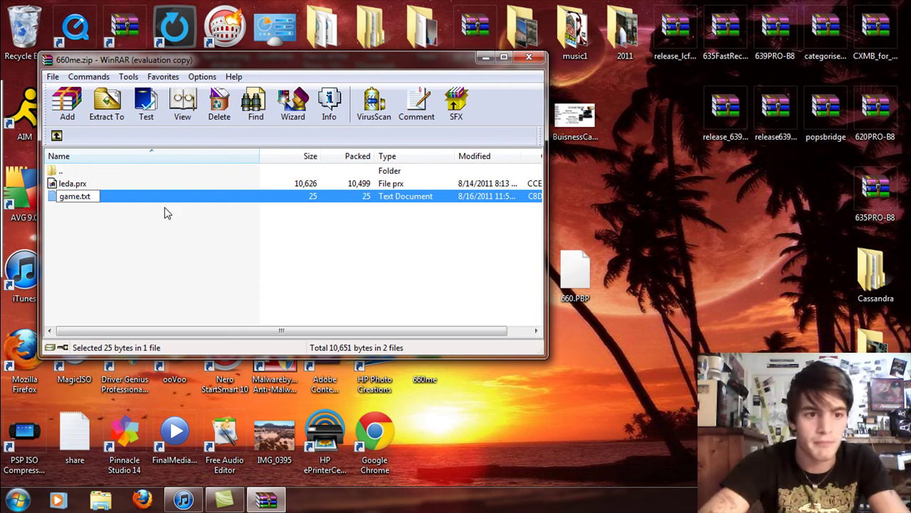
pyautogui.press('Return')
pyautogui.moveTo(156, 219); pyautogui.dragTo(85, 220)
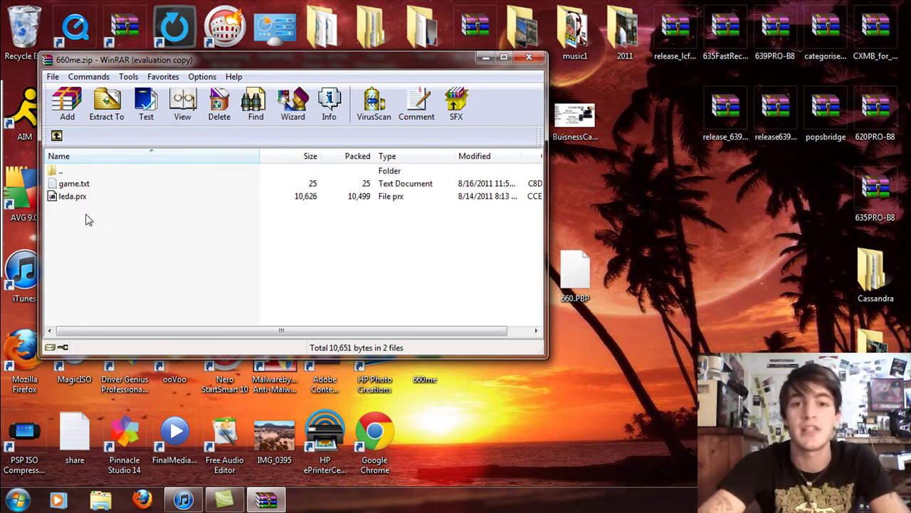
# - Review the contents of the archive's UPDATE folder and then the leda folder
pyautogui.click(57, 136)
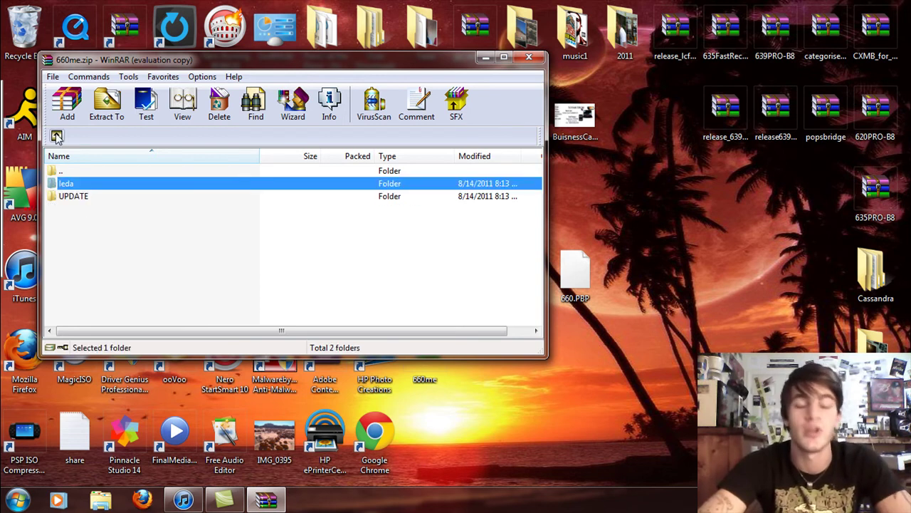
pyautogui.doubleClick(80, 199)
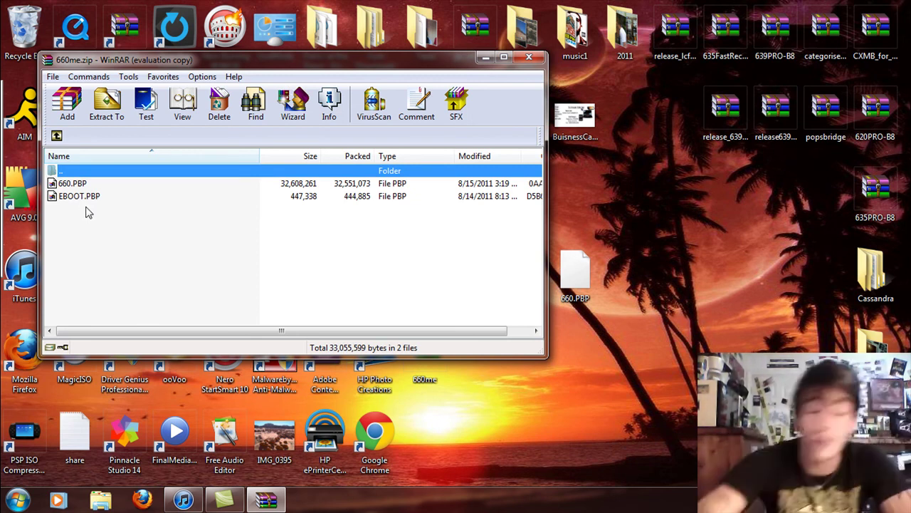
pyautogui.click(57, 136)
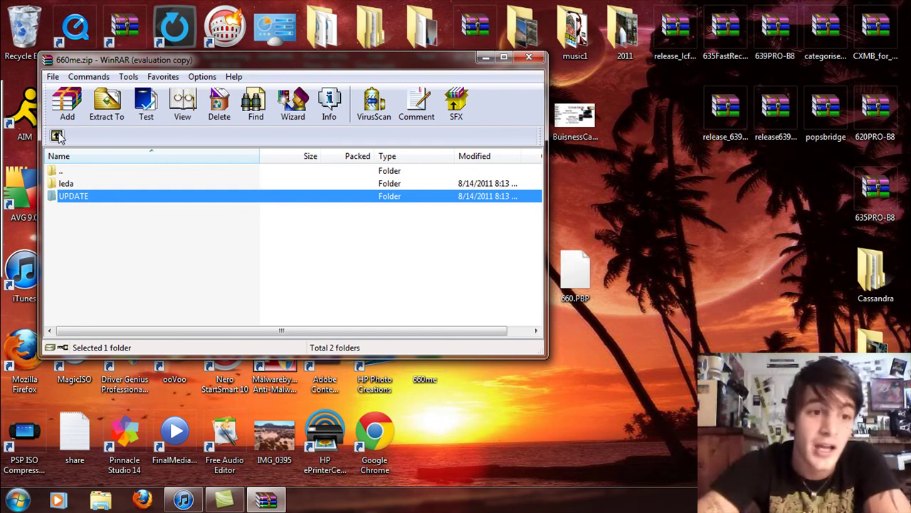
pyautogui.doubleClick(69, 184)
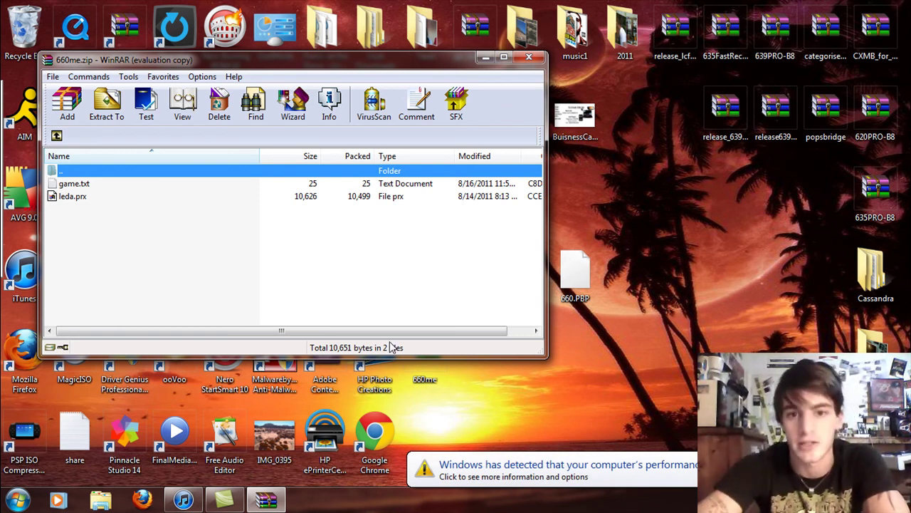
# - Close the archive and move the 660me file next to 660.PBP on the desktop
pyautogui.click(536, 63)
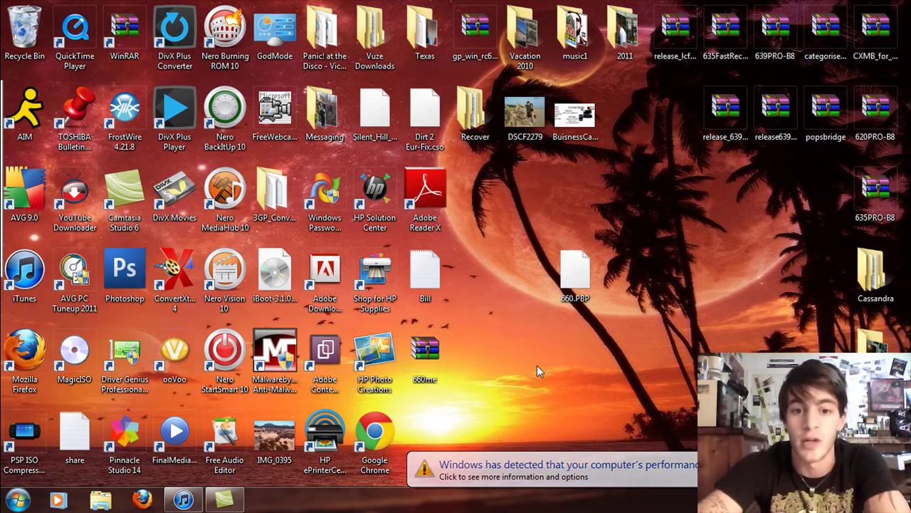
pyautogui.moveTo(421, 360); pyautogui.dragTo(601, 284)
pyautogui.click(598, 280)
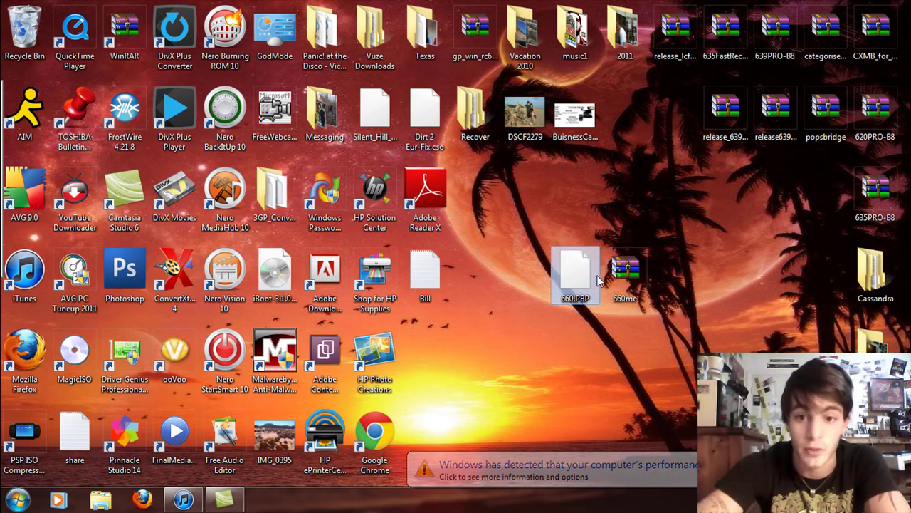